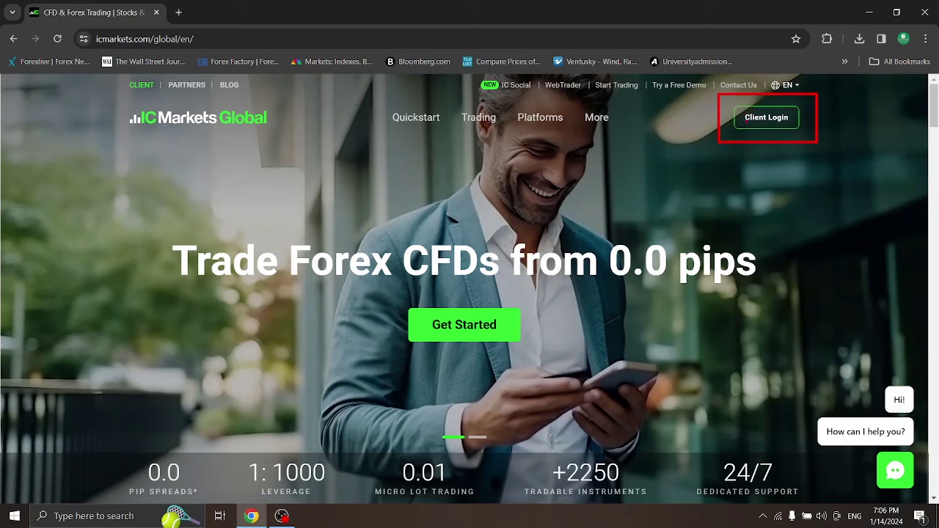
Open the Secure Client Area sign-in page and choose 'Open a Real Account'
click(757, 124)
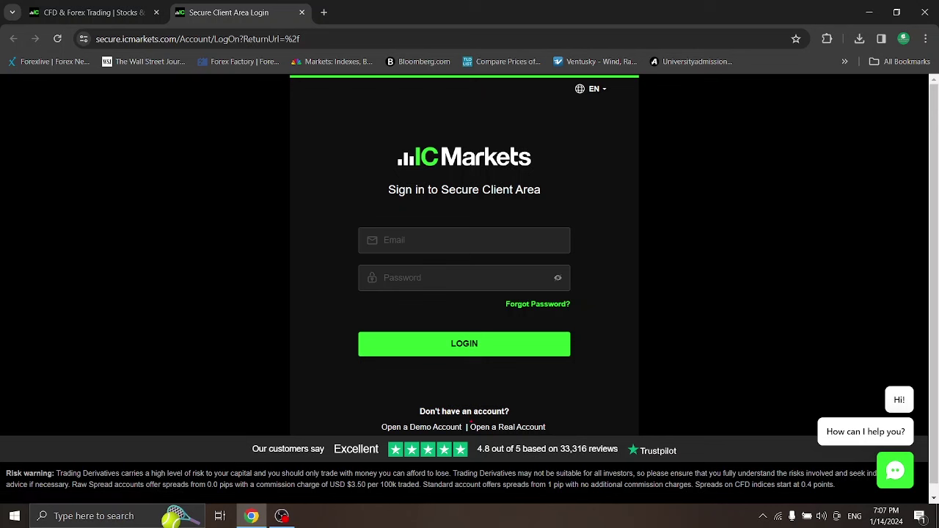
mouse_move(466, 420)
mouse_down()
mouse_move(472, 434)
mouse_move(541, 431)
mouse_move(559, 420)
mouse_move(473, 420)
mouse_up()
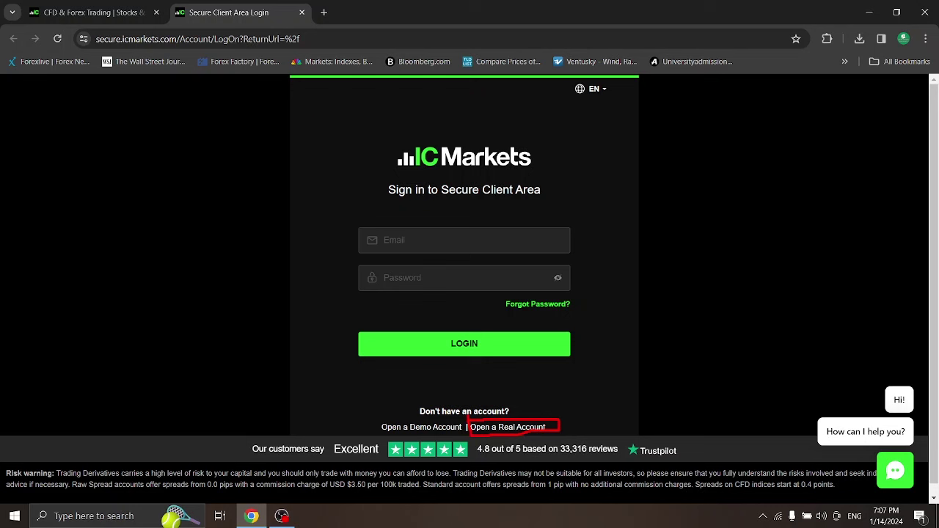
click(500, 431)
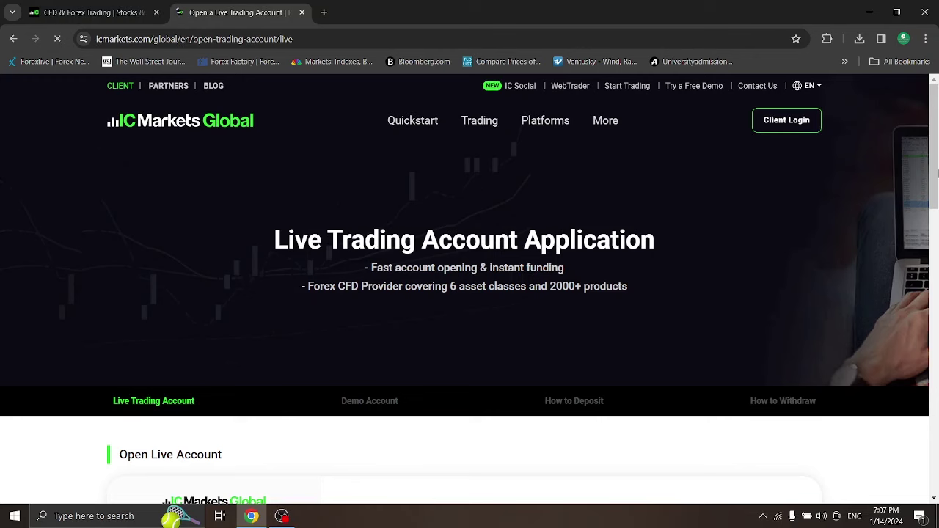
Scroll to the Open Live Account personal-details form with Sri Lanka as country of residence
drag(935, 189, 935, 294)
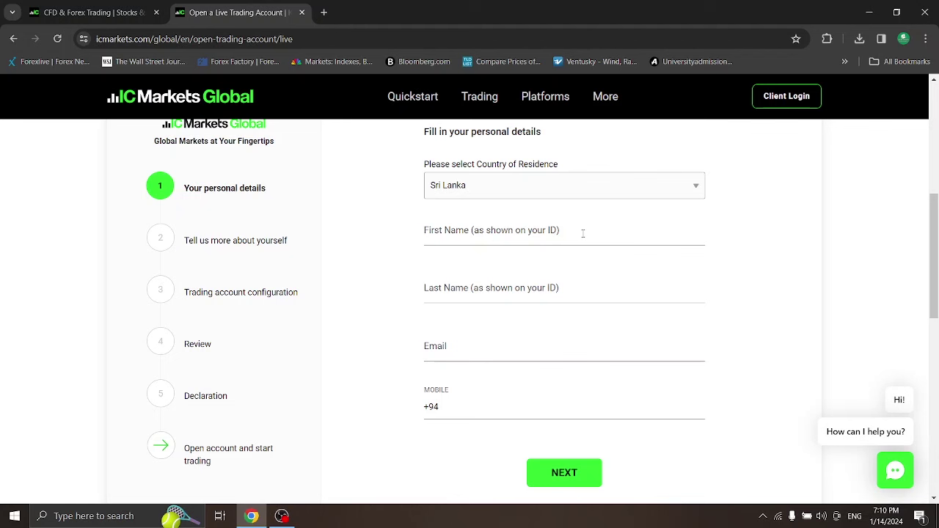
Fill the first name from the autofill suggestion and type the last name
click(515, 235)
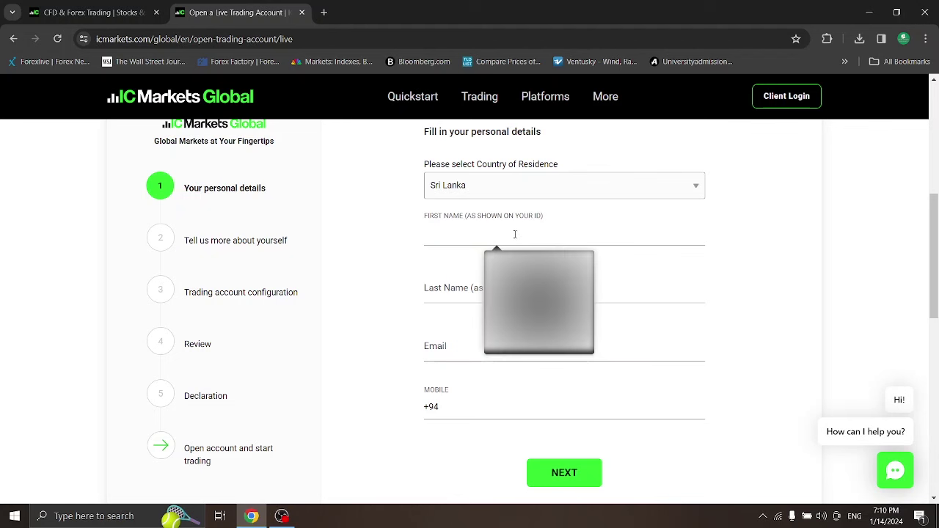
click(885, 224)
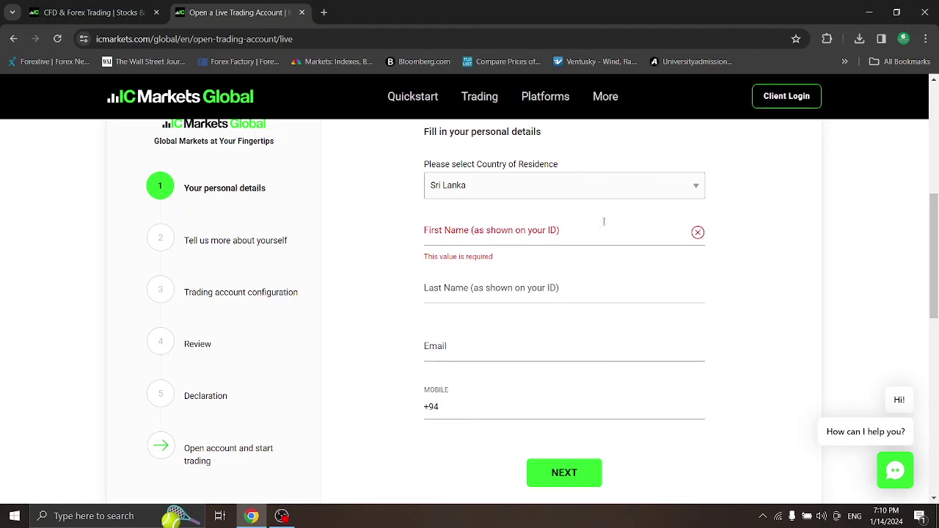
click(517, 246)
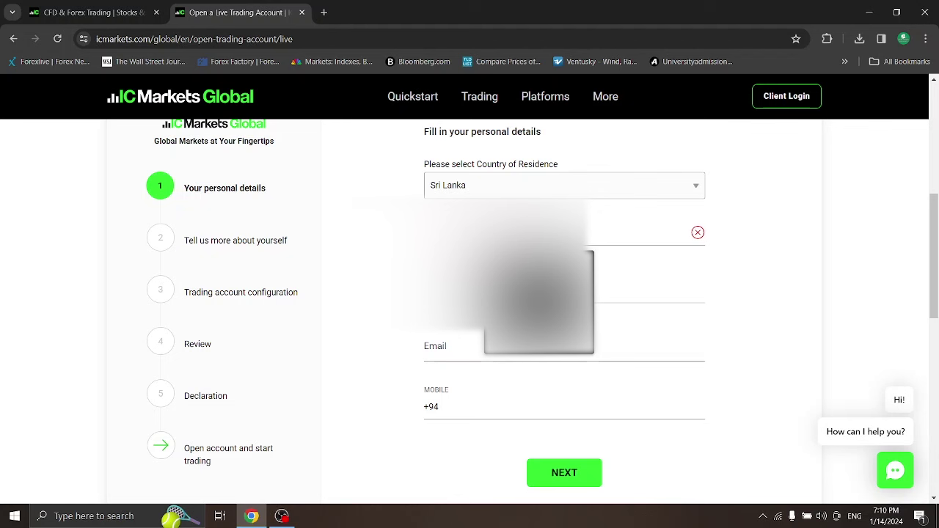
key(Return)
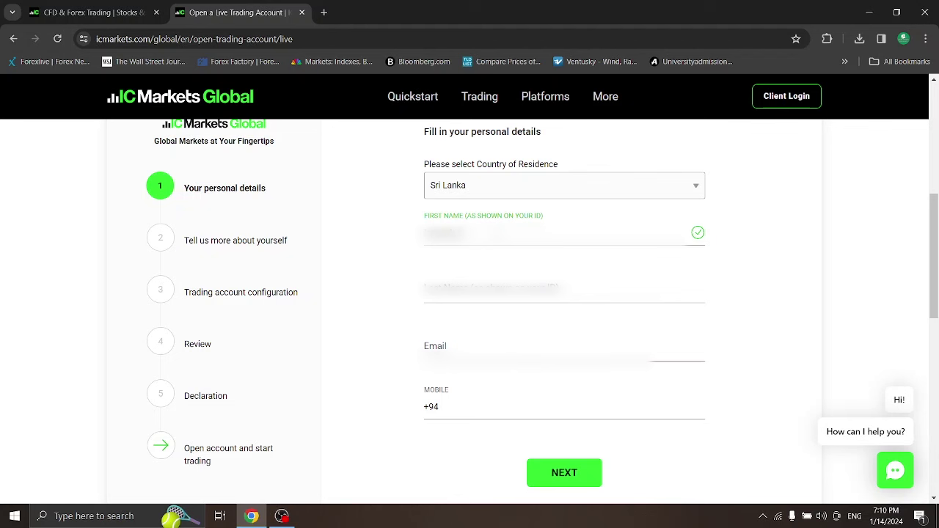
text(a)
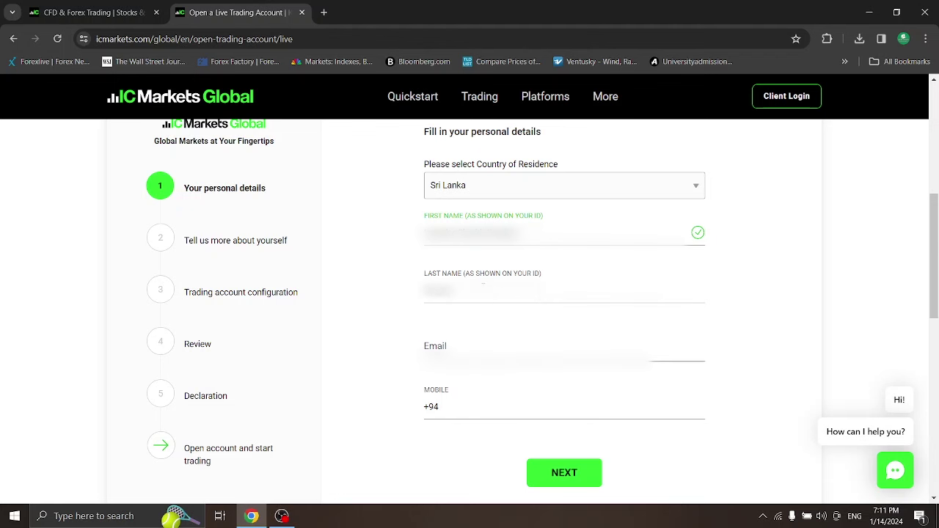
text(a)
Enter a valid email address and mobile number, then submit the personal details with NEXT
key(Tab)
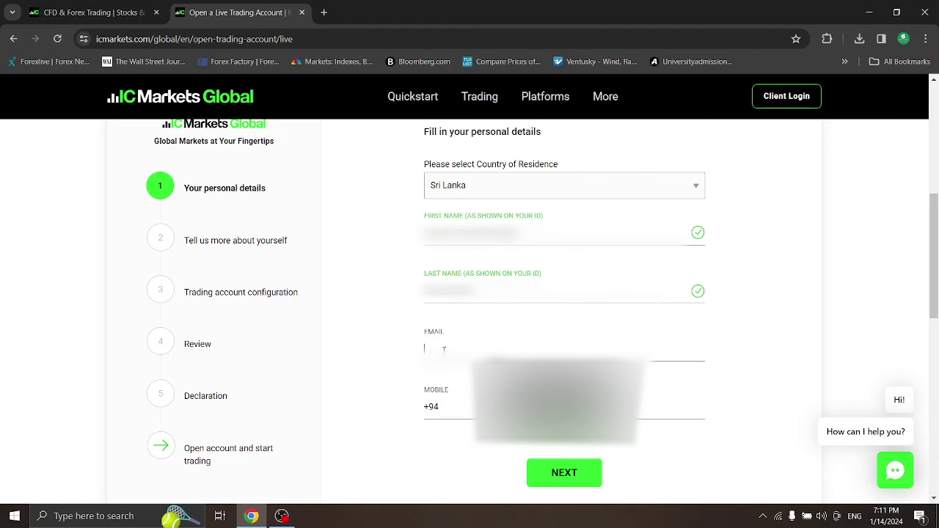
click(836, 305)
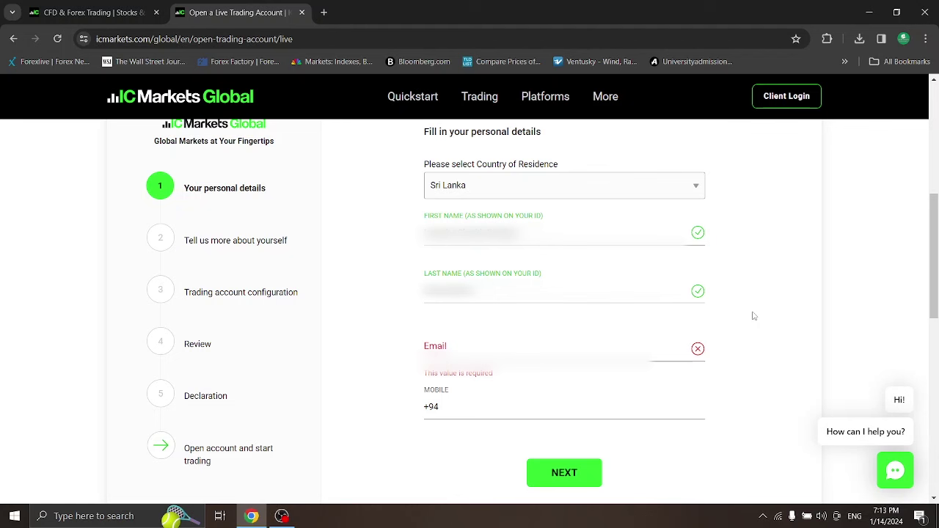
click(464, 340)
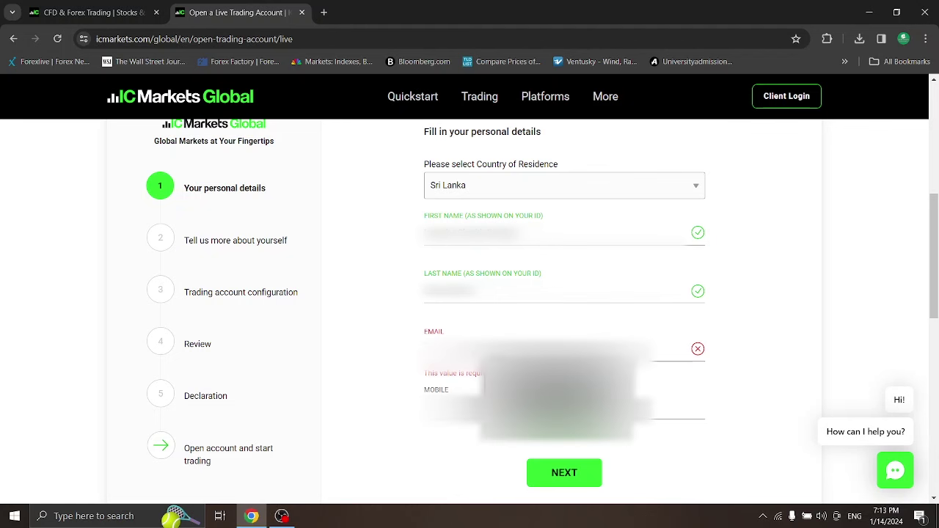
text(a)
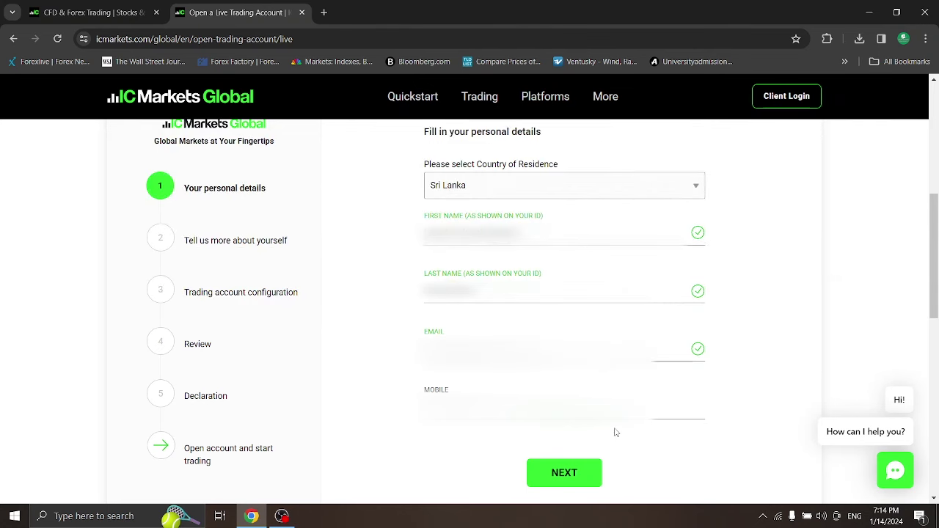
click(565, 475)
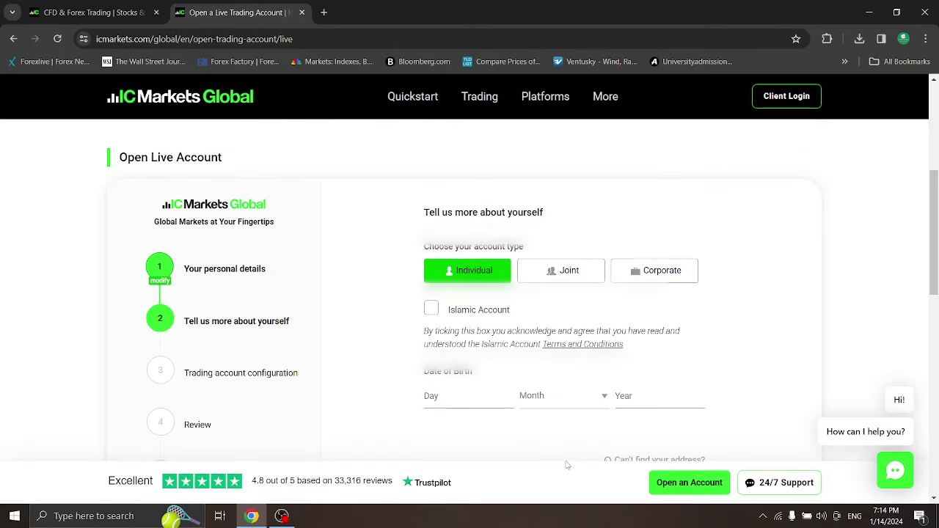
Scroll down to the Individual account type, date of birth and address fields
scroll(663, 342, down, 1)
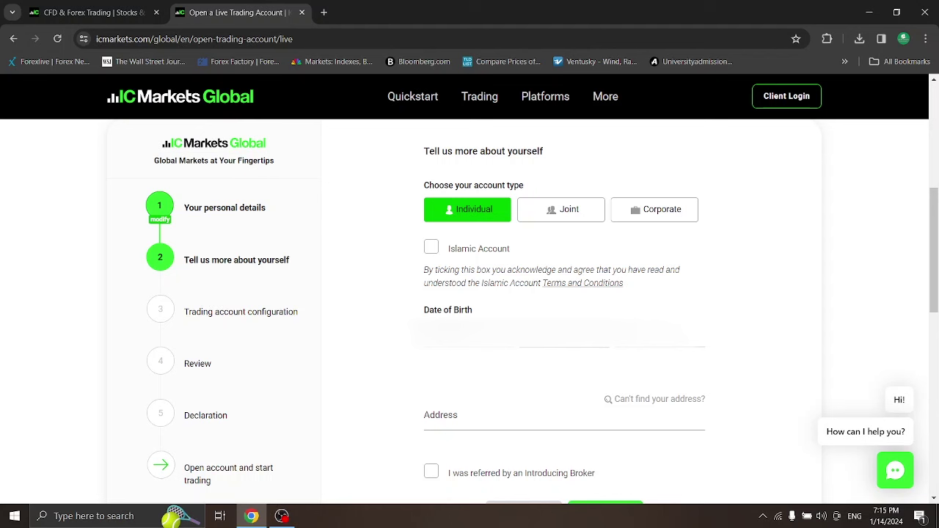
Choose the birth month to complete a valid date of birth, then scroll down
click(564, 338)
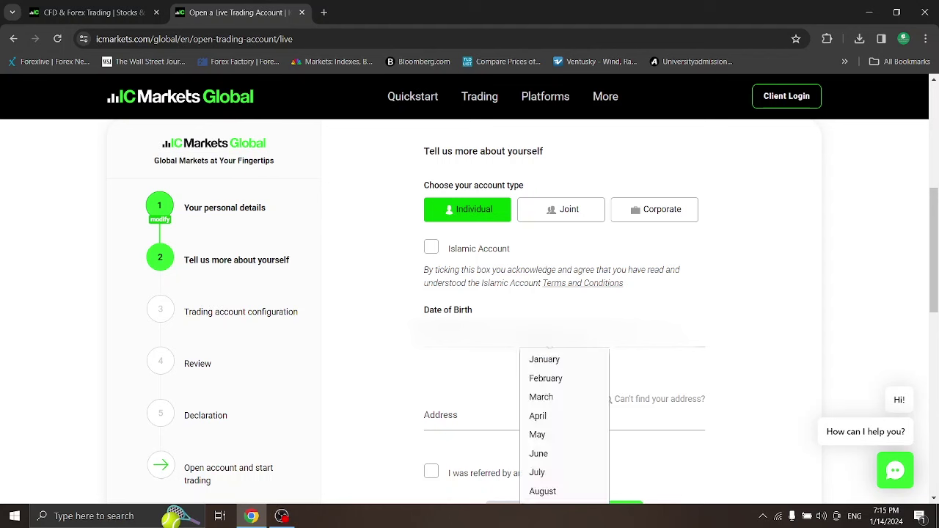
click(557, 455)
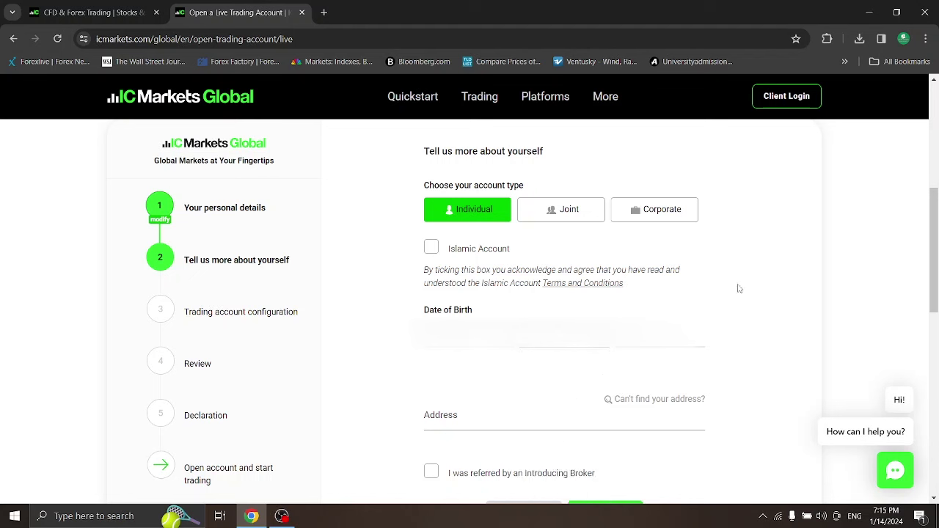
drag(936, 225, 936, 246)
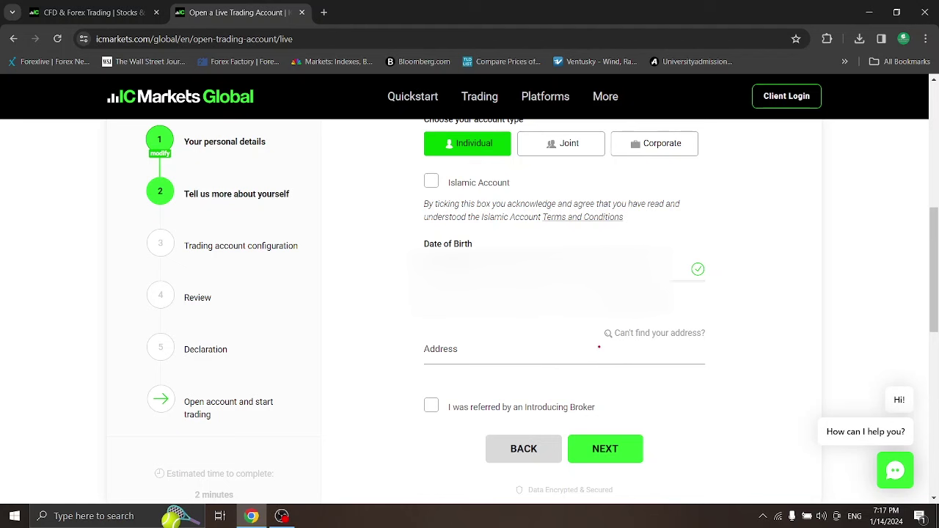
Switch to manual address entry via 'Can't find your address?' and start typing the street address
mouse_move(596, 323)
mouse_down()
mouse_move(652, 342)
mouse_move(717, 342)
mouse_up()
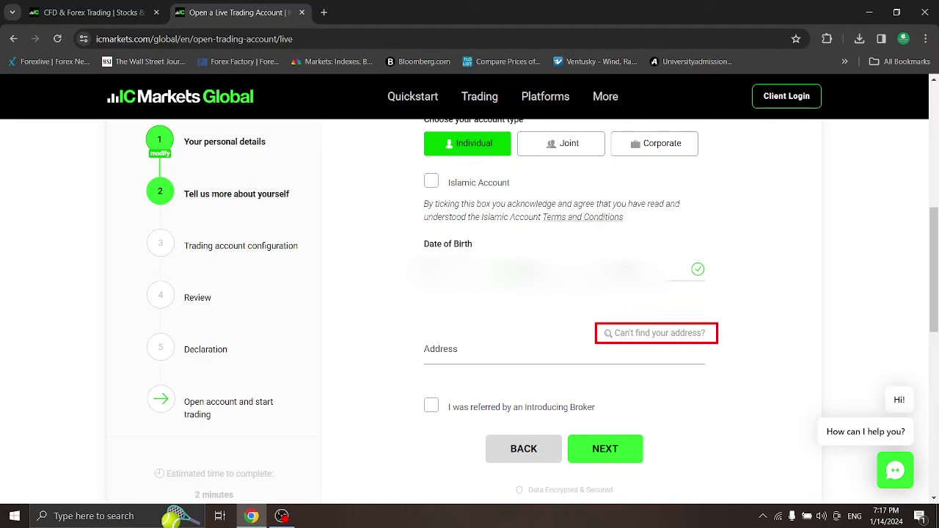
click(678, 335)
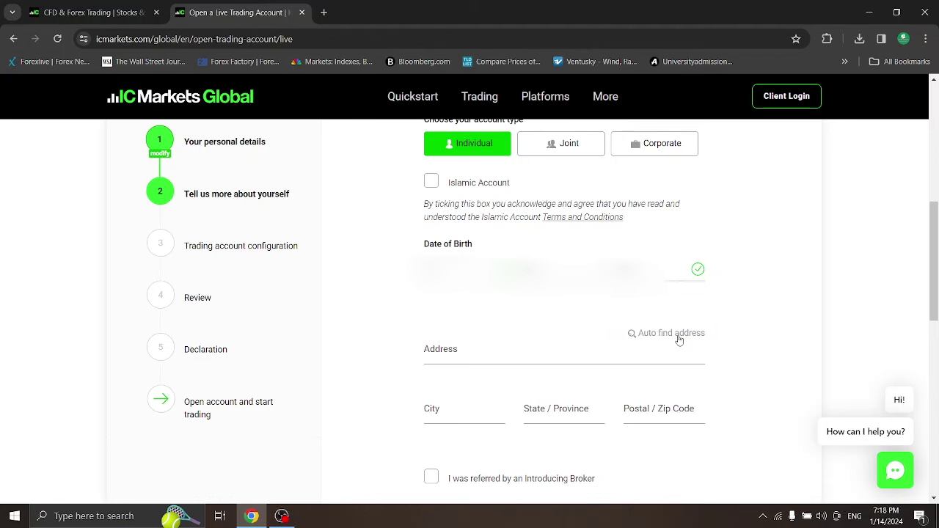
click(648, 351)
click(509, 351)
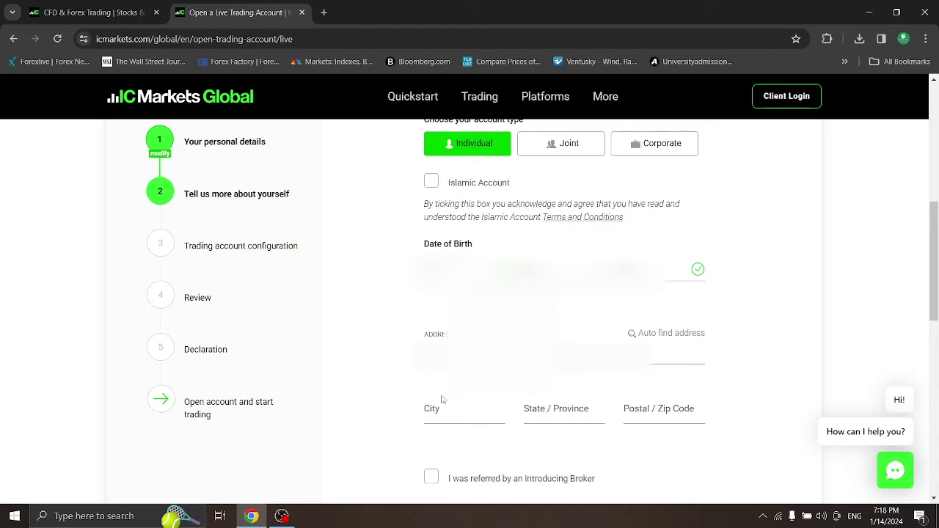
Fill address and city from the saved Chrome suggestion, enter the state, and open a new tab
click(443, 409)
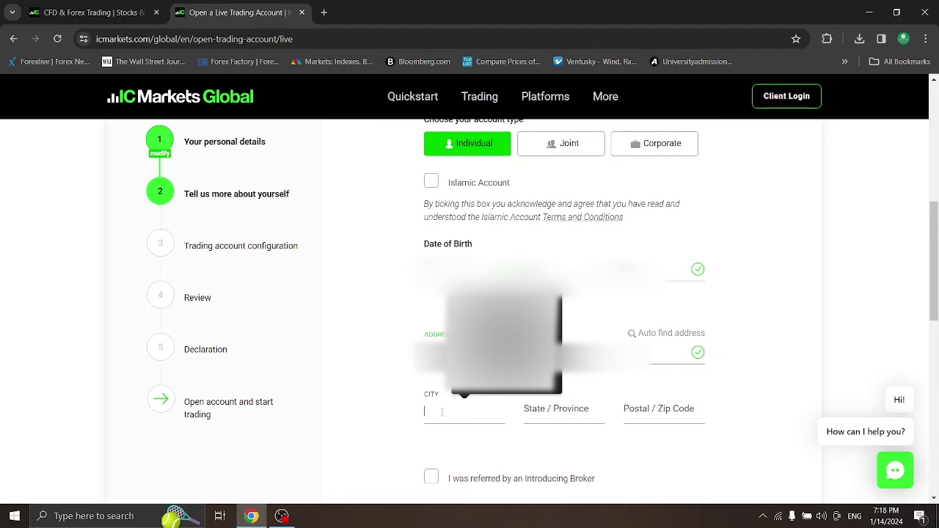
key(Down)
key(Return)
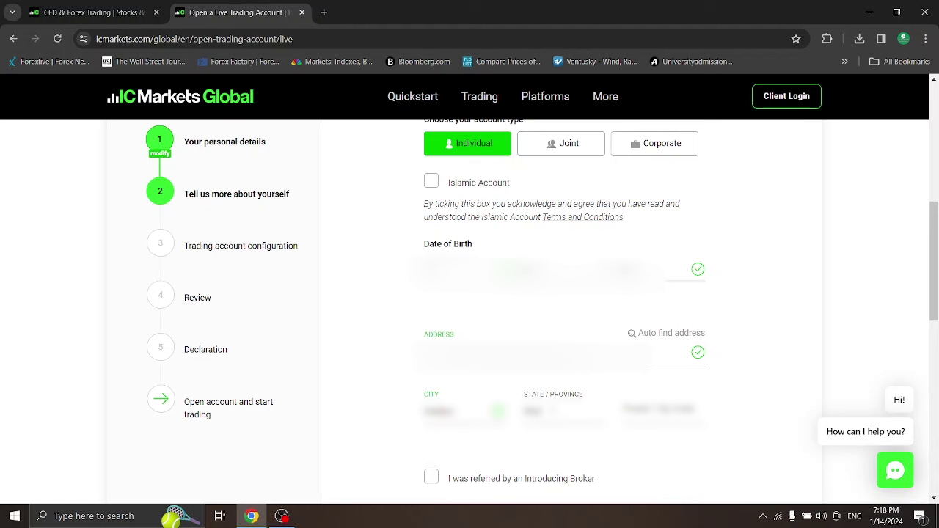
text(ew)
key(Tab)
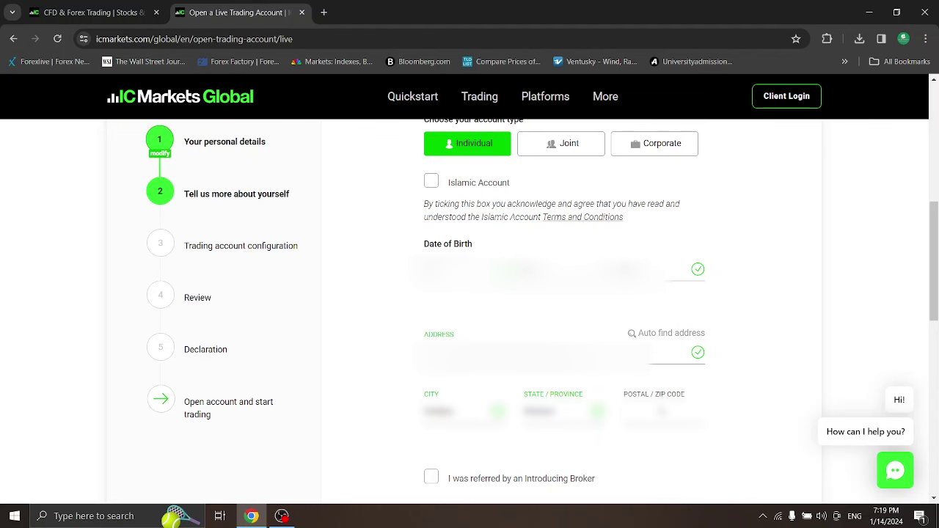
click(324, 12)
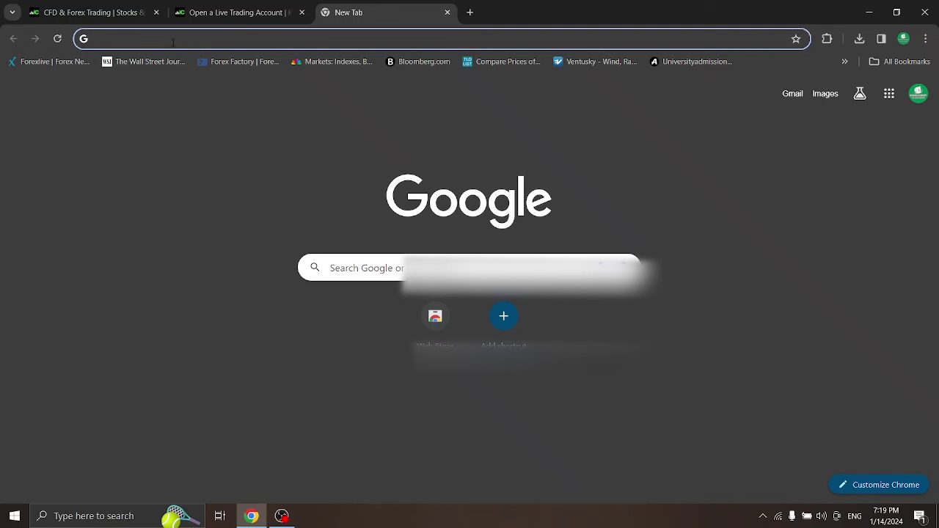
Search Google for the applicant's town postal code and highlight it in the top result
text(ni)
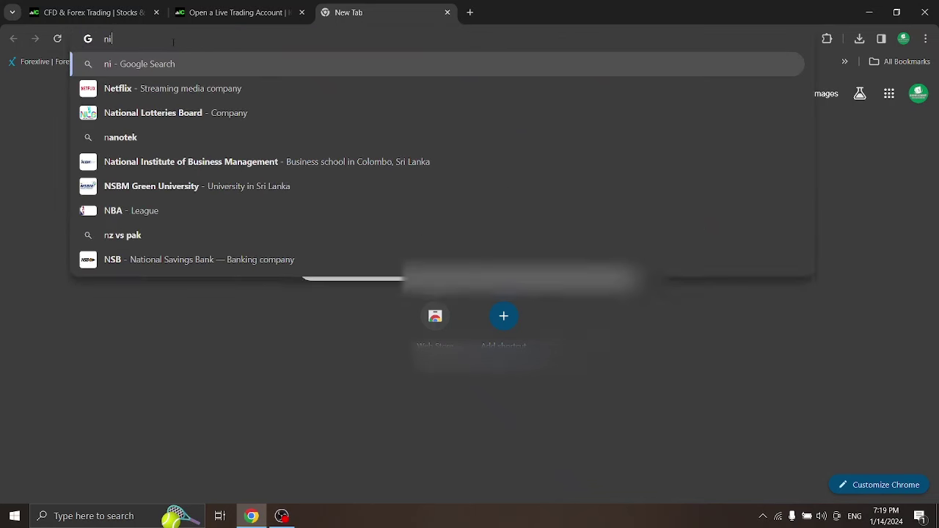
text(ttambuwe)
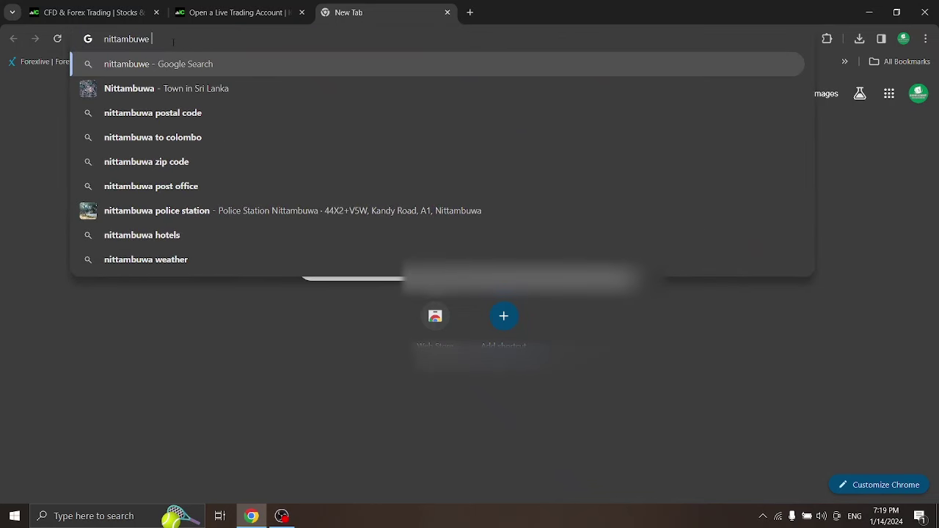
click(190, 84)
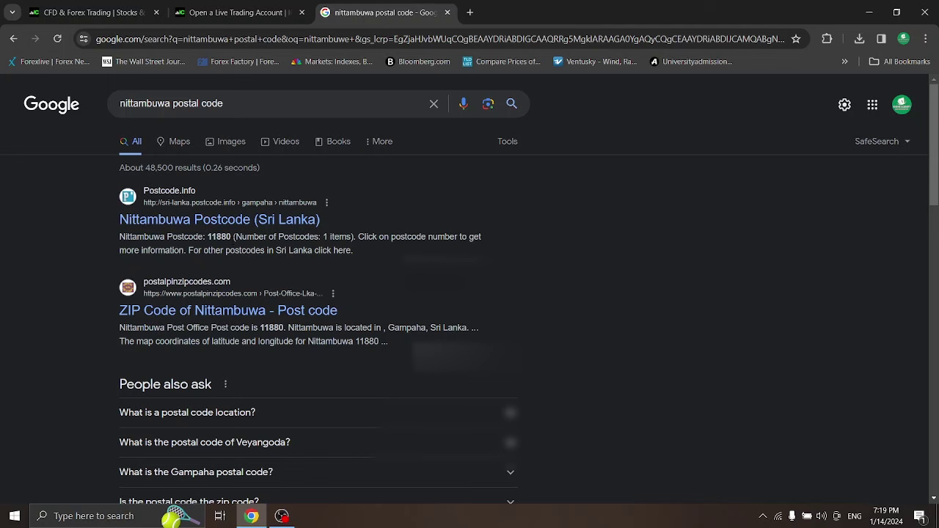
drag(231, 237, 207, 237)
Back on the application tab, enter the looked-up code into Postal / Zip Code
click(247, 6)
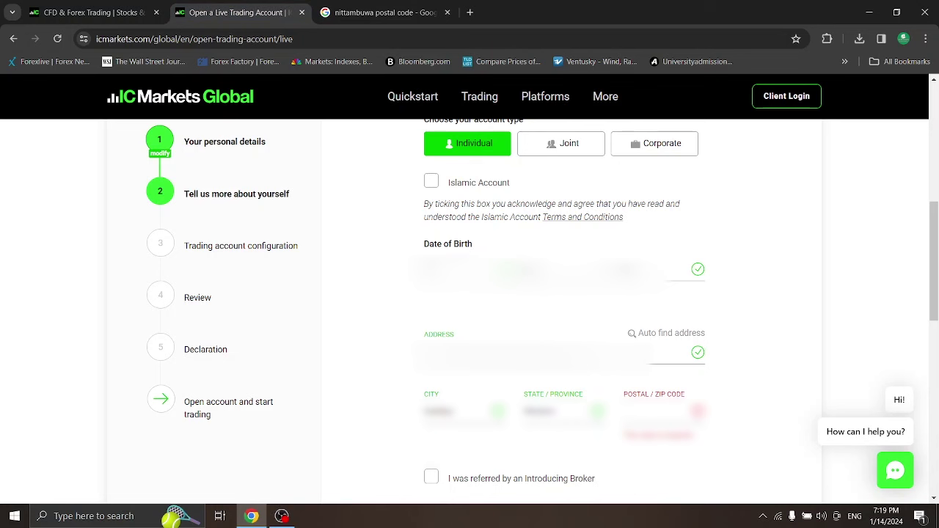
click(664, 409)
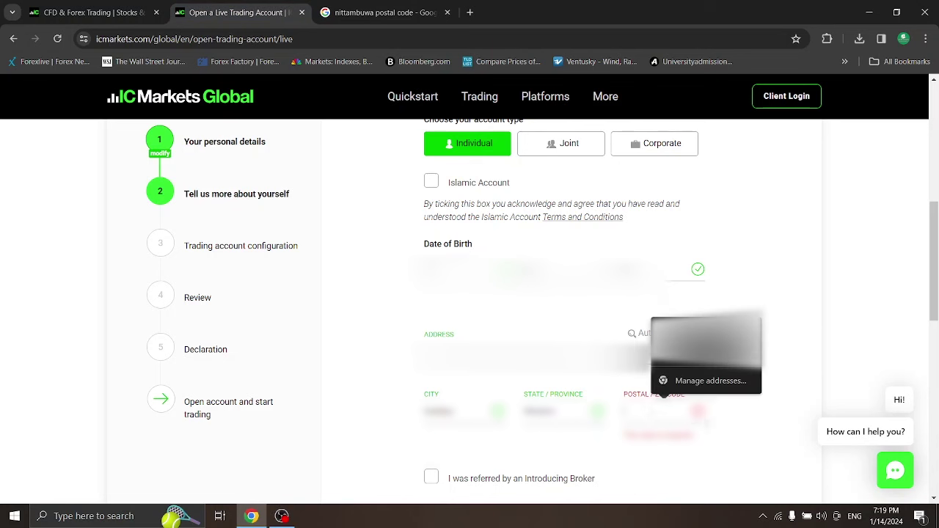
click(759, 422)
click(640, 410)
text(11880)
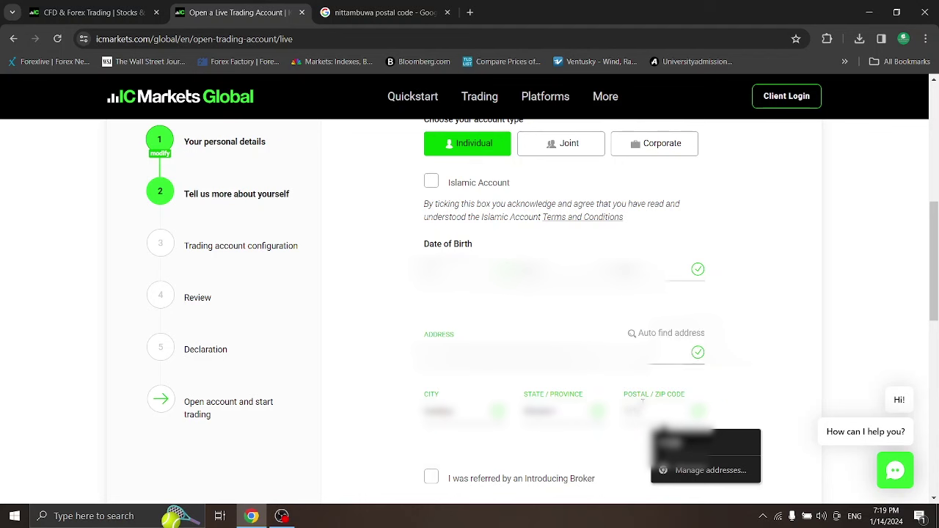
click(788, 394)
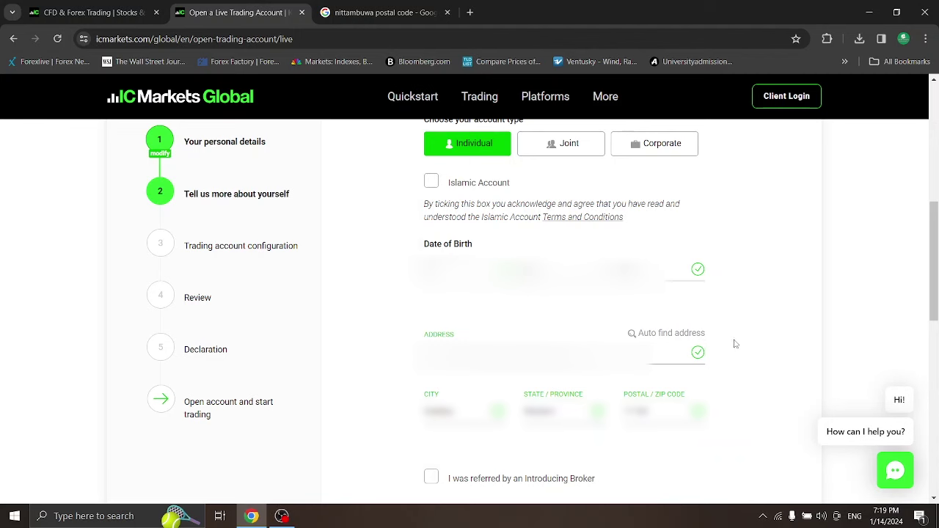
drag(933, 266, 934, 285)
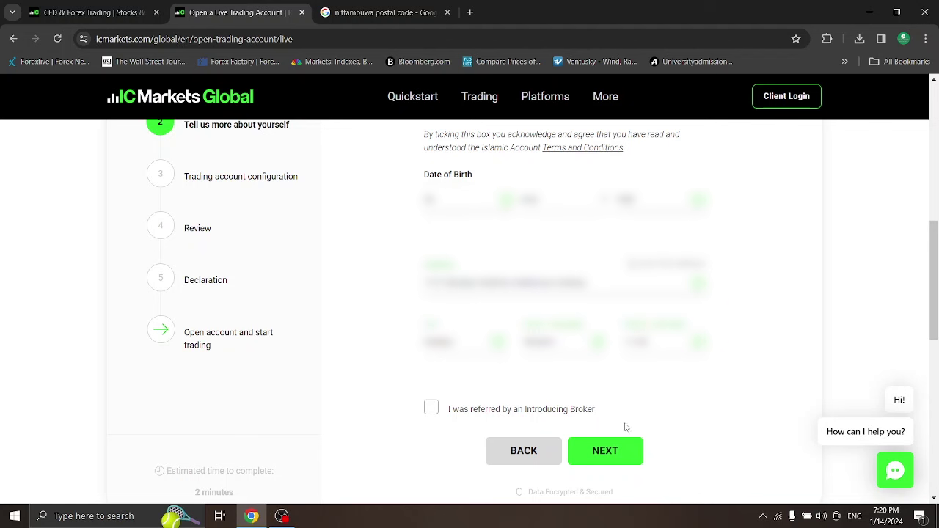
Submit the personal details and scroll through the trading account configuration options
click(623, 455)
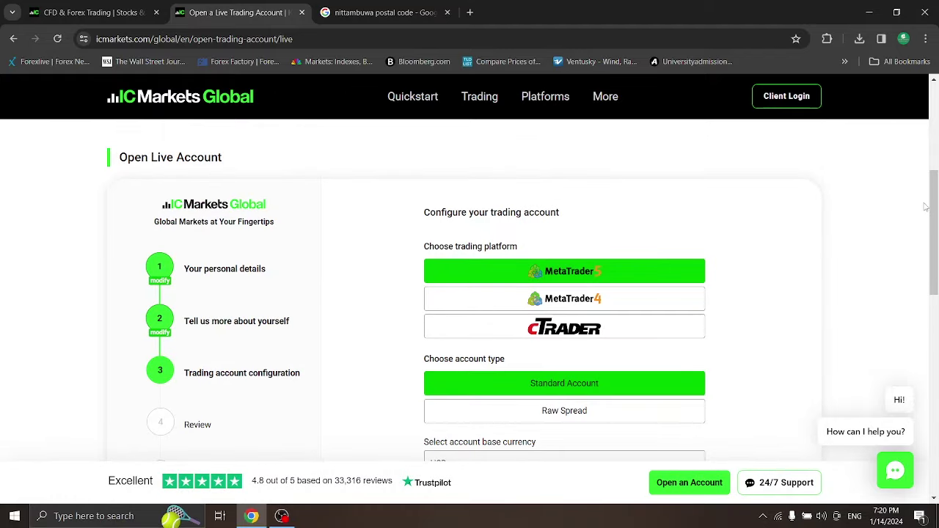
drag(935, 206, 935, 218)
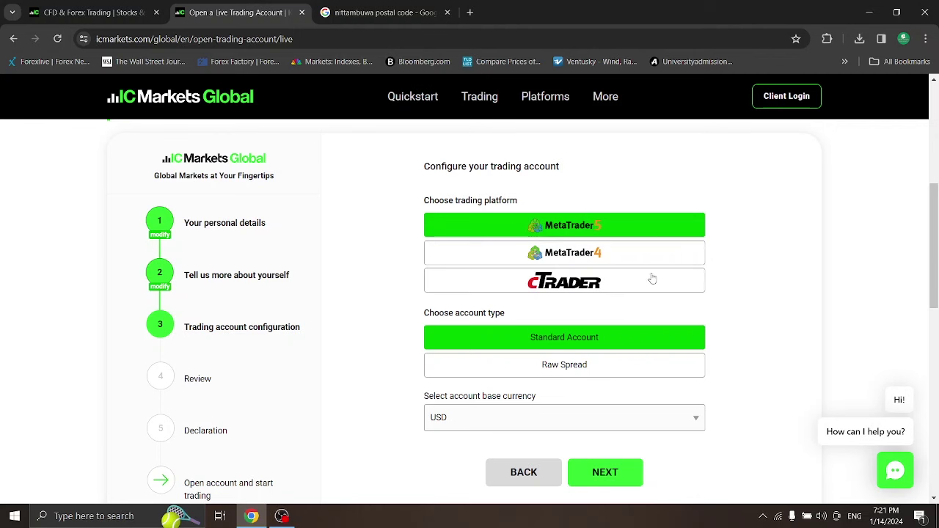
scroll(935, 251, down, 1)
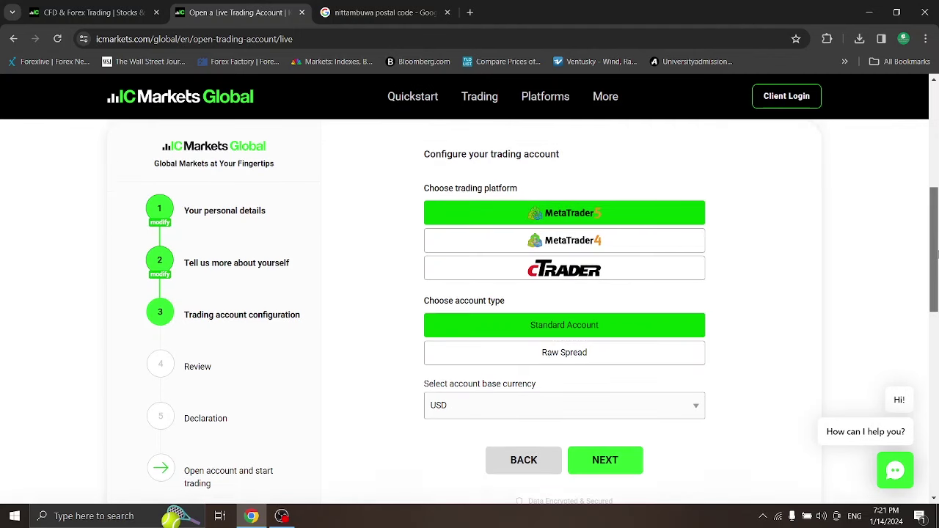
Choose cTrader as the trading platform with a Raw Spread account type
click(593, 214)
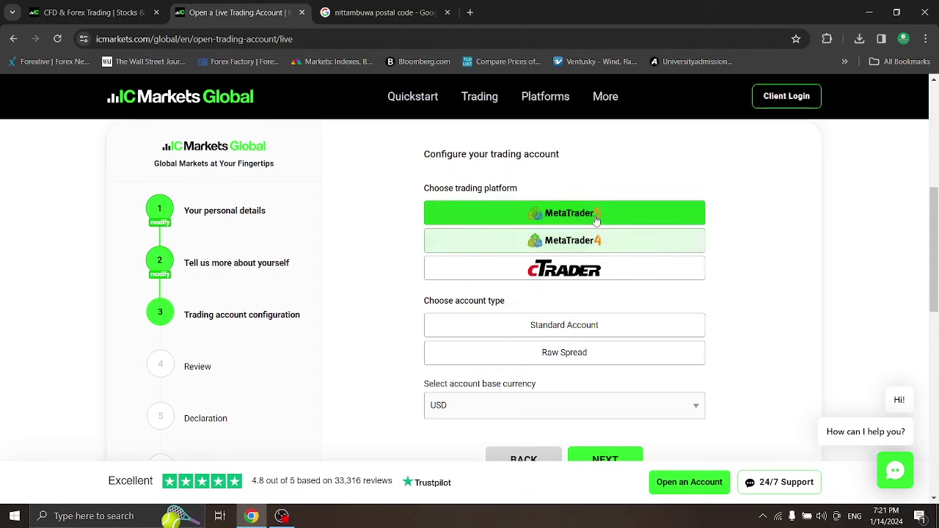
scroll(936, 235, down, 1)
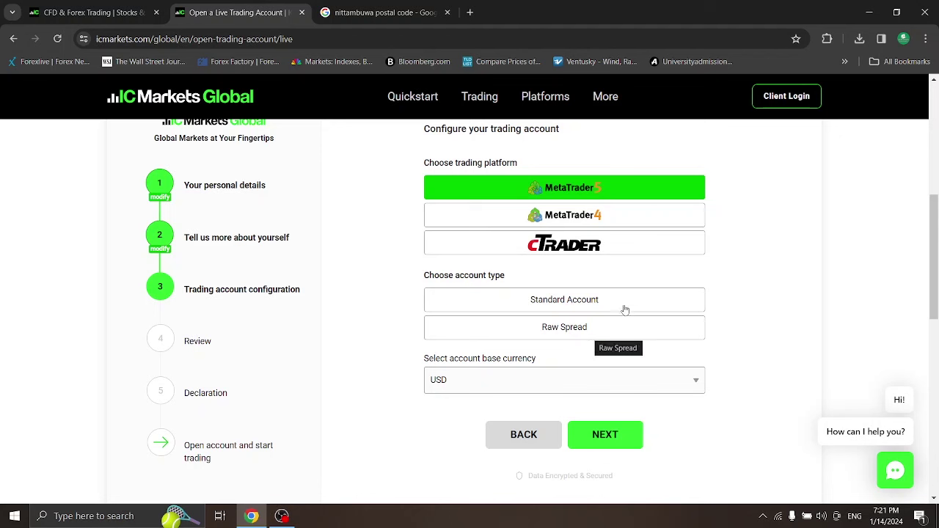
click(624, 251)
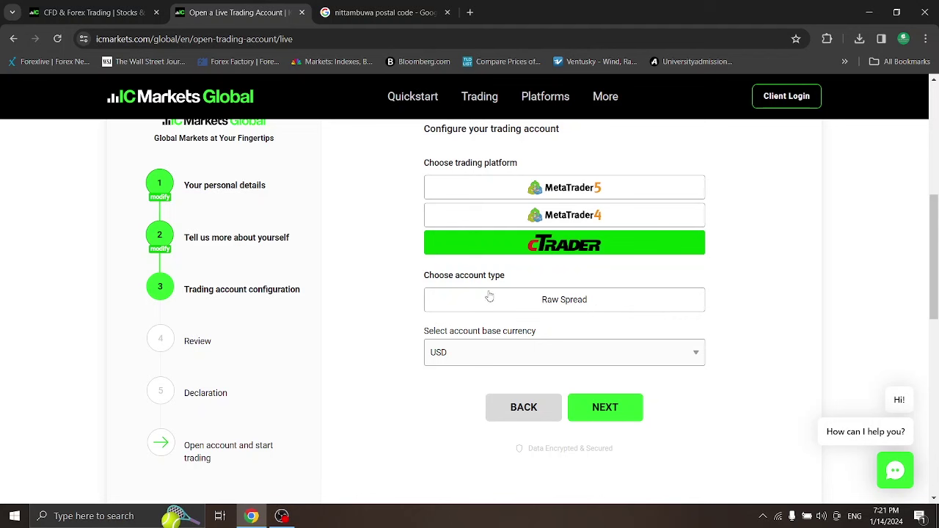
click(596, 307)
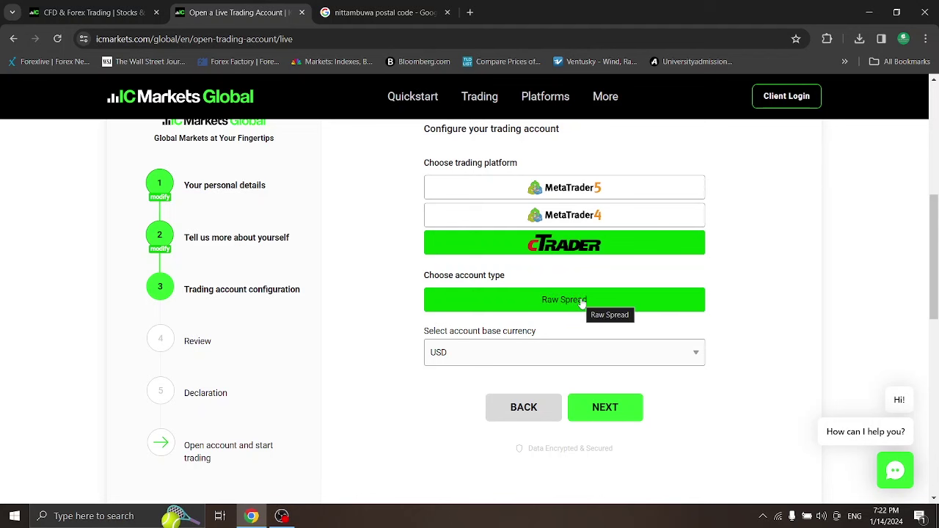
click(581, 187)
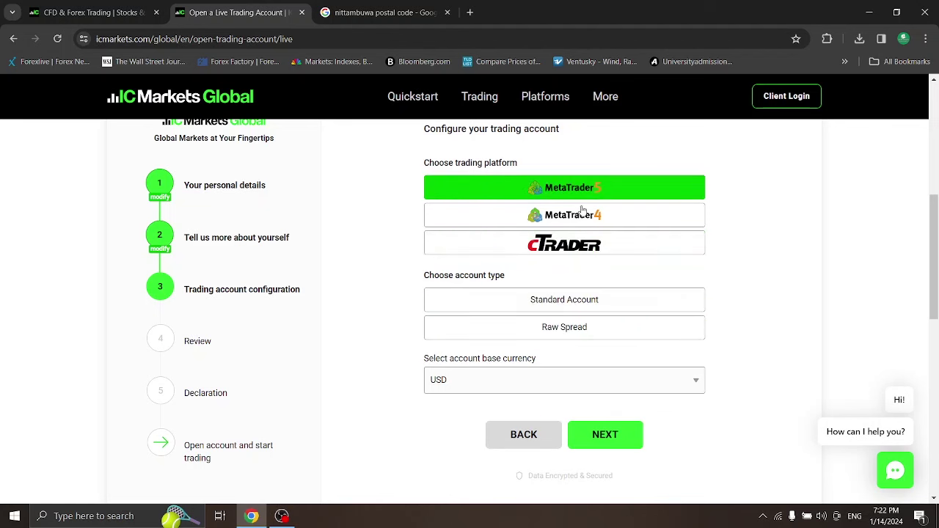
click(567, 311)
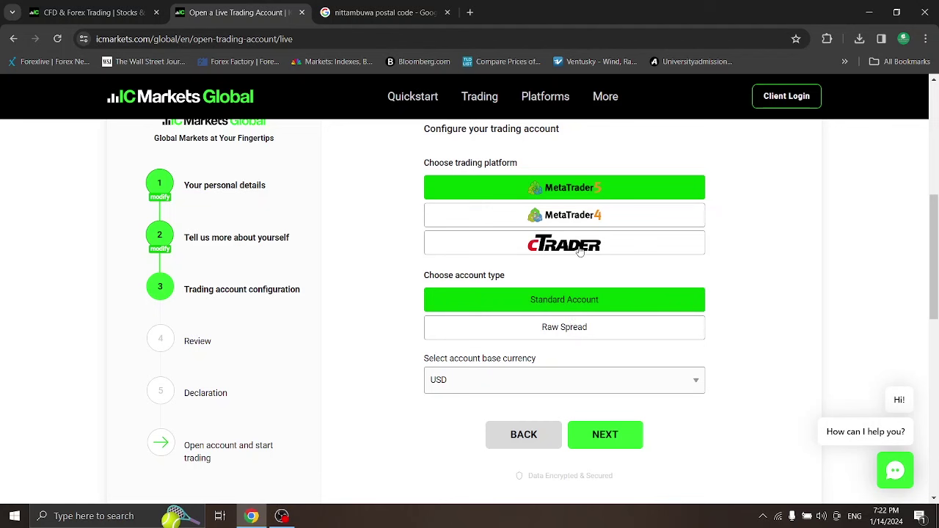
click(579, 249)
click(572, 304)
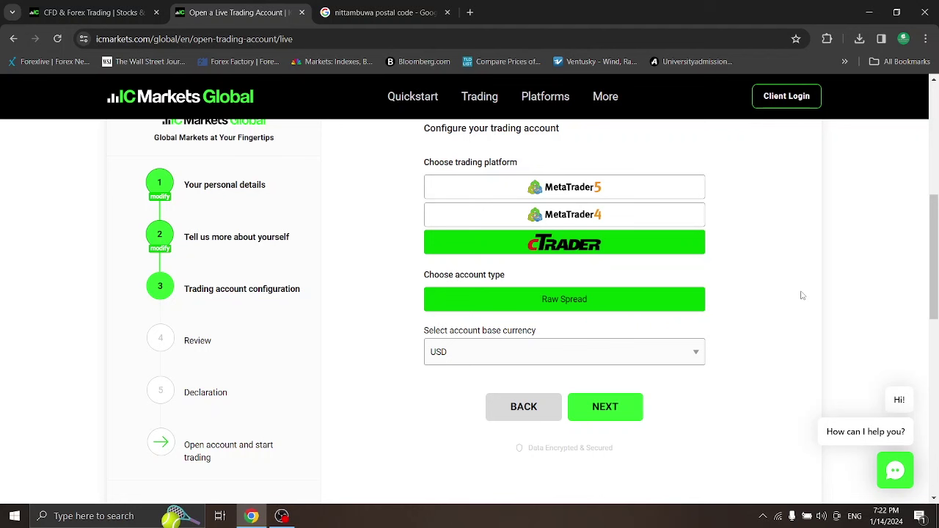
Keep USD as the base currency and continue to the Review step
click(695, 353)
click(734, 320)
click(622, 408)
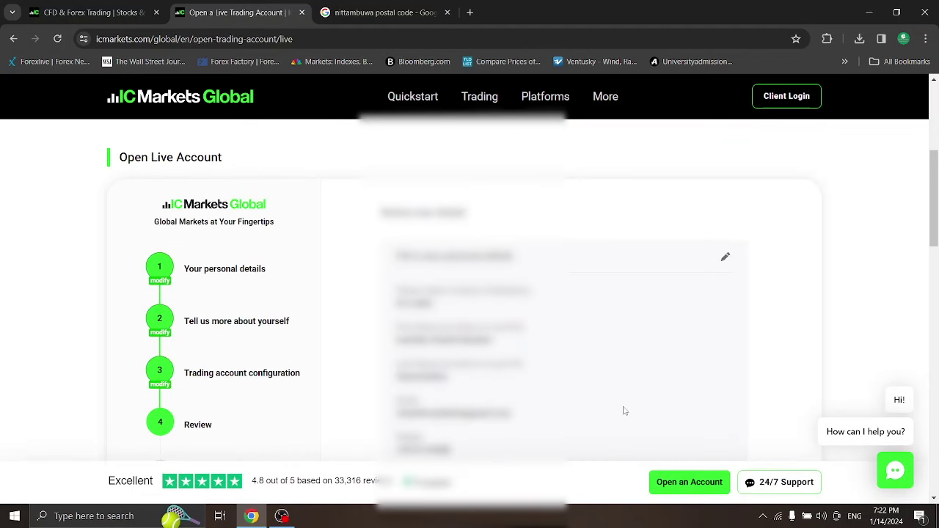
Scroll through the application summary on the Review page and continue to the declaration
drag(937, 214, 937, 227)
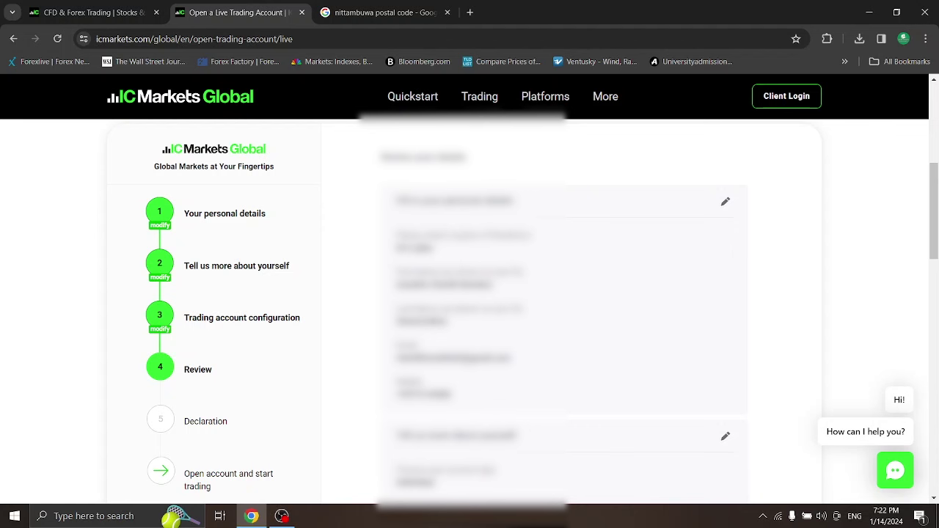
mouse_move(935, 207)
mouse_down()
mouse_move(936, 221)
mouse_move(936, 211)
mouse_up()
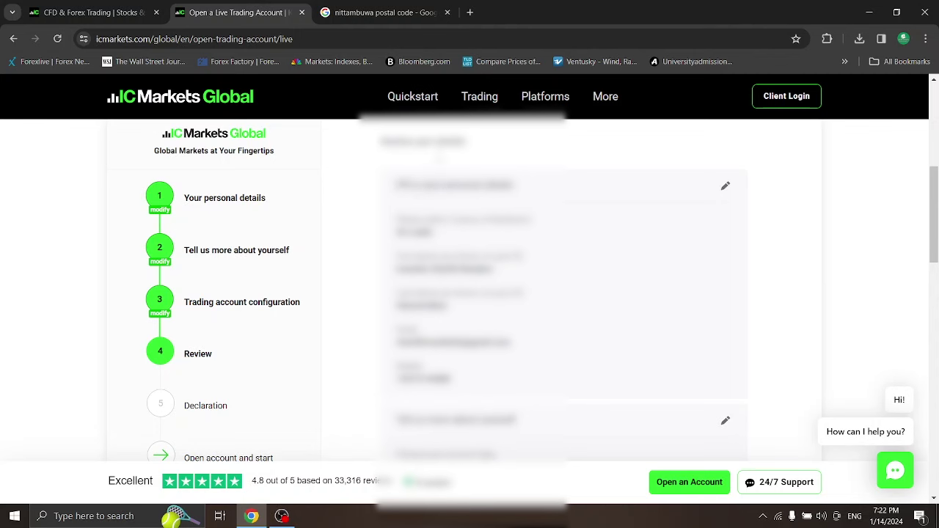
drag(935, 192, 936, 301)
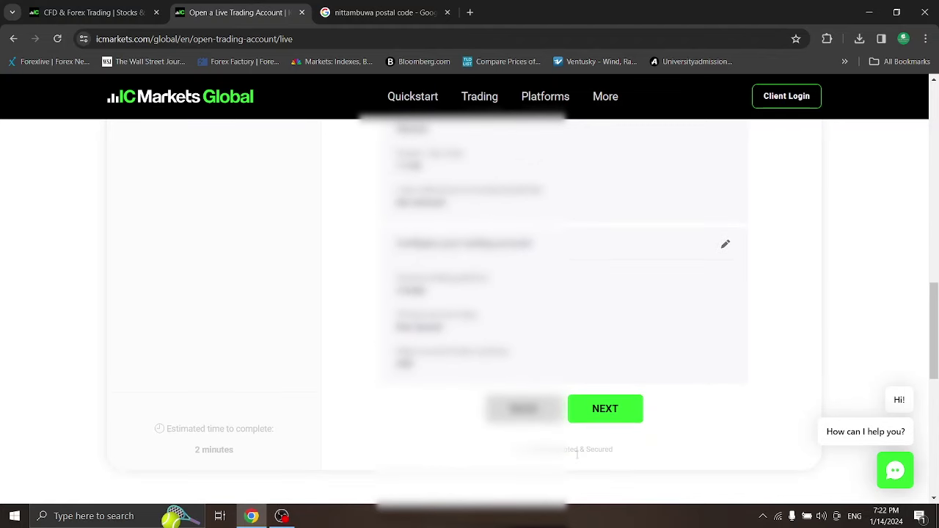
click(627, 416)
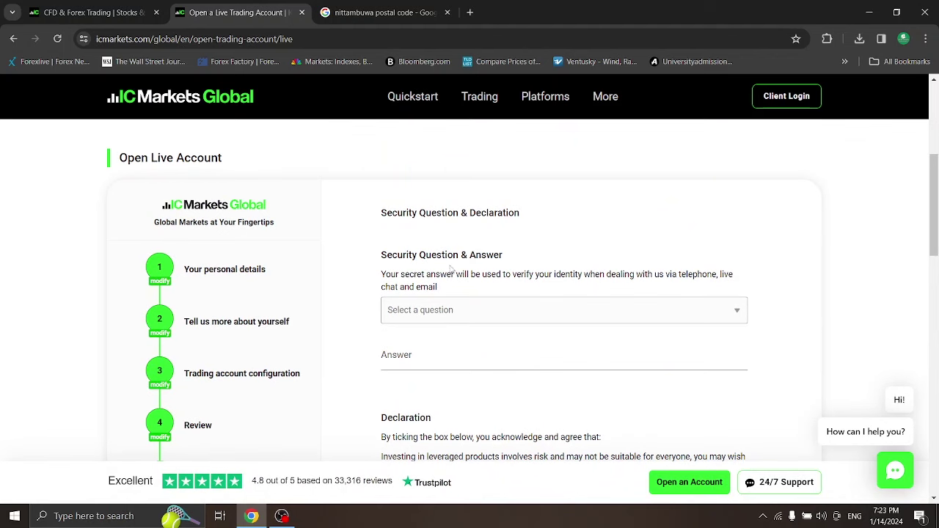
Pick 'What was your first pet's name?' as the security question and enter the secret answer
scroll(744, 266, down, 1)
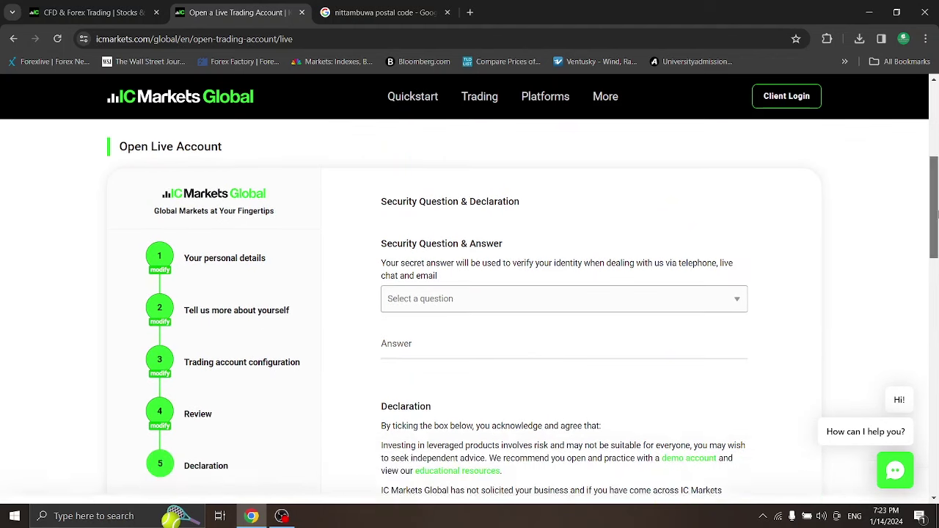
click(732, 298)
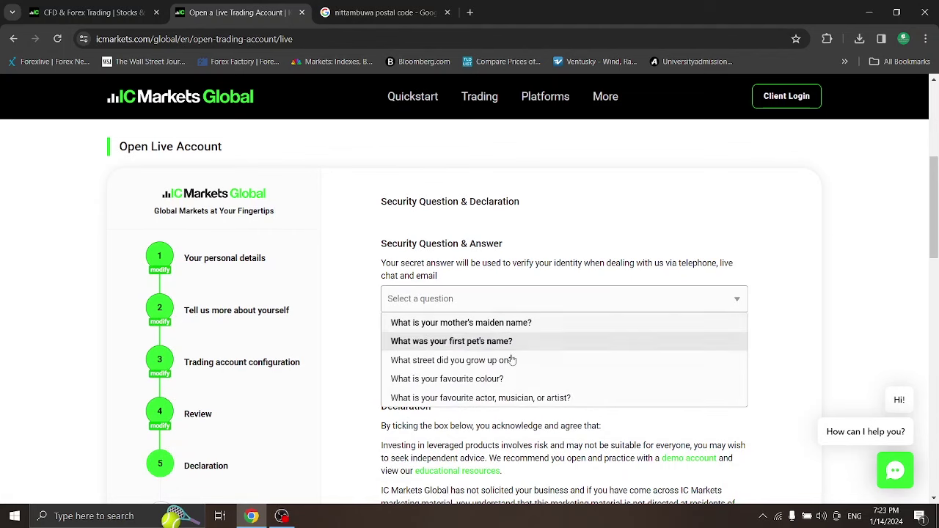
click(468, 341)
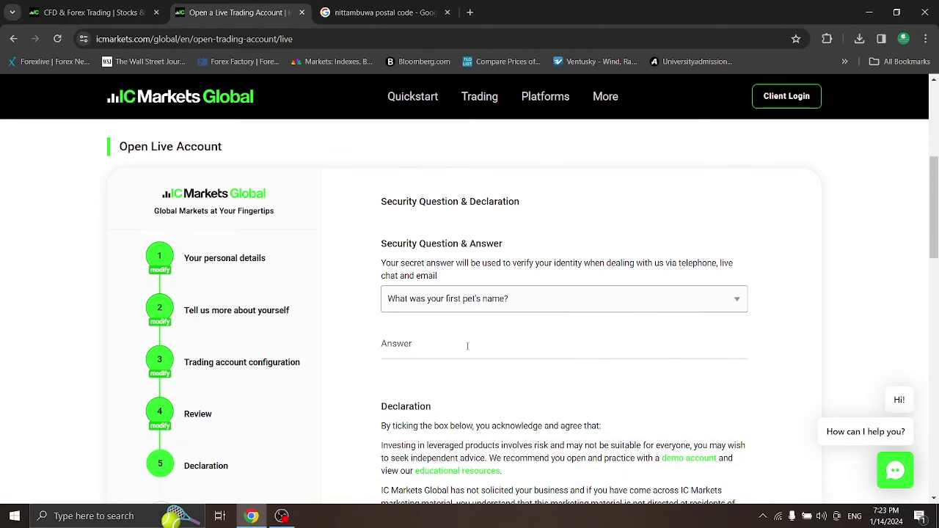
click(415, 353)
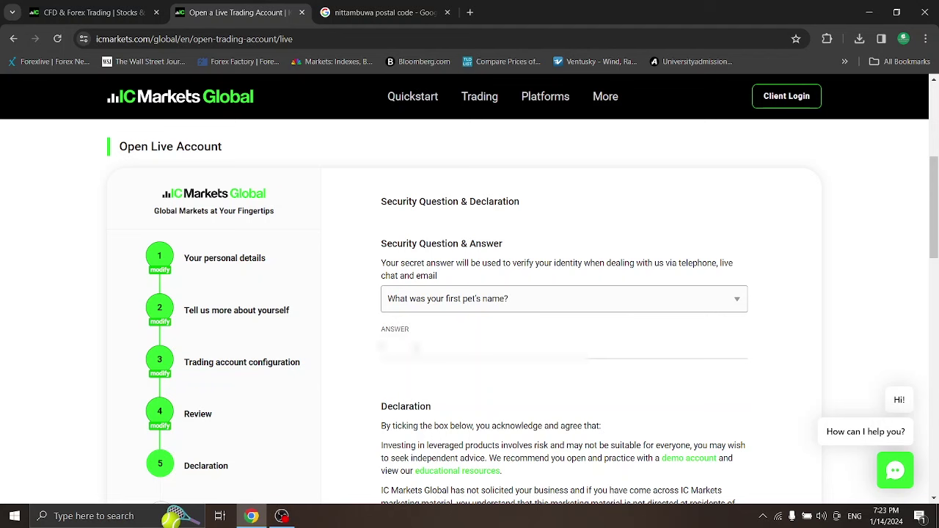
text(abcd)
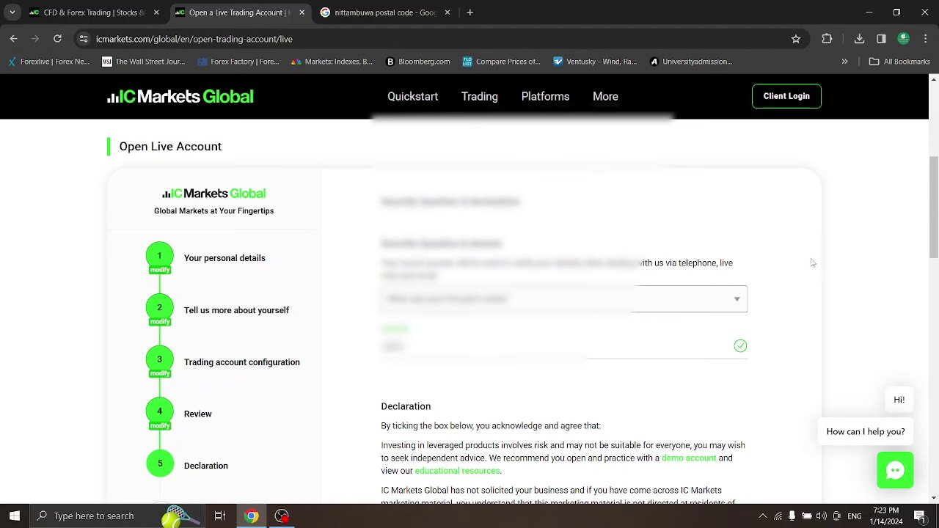
drag(934, 211, 934, 357)
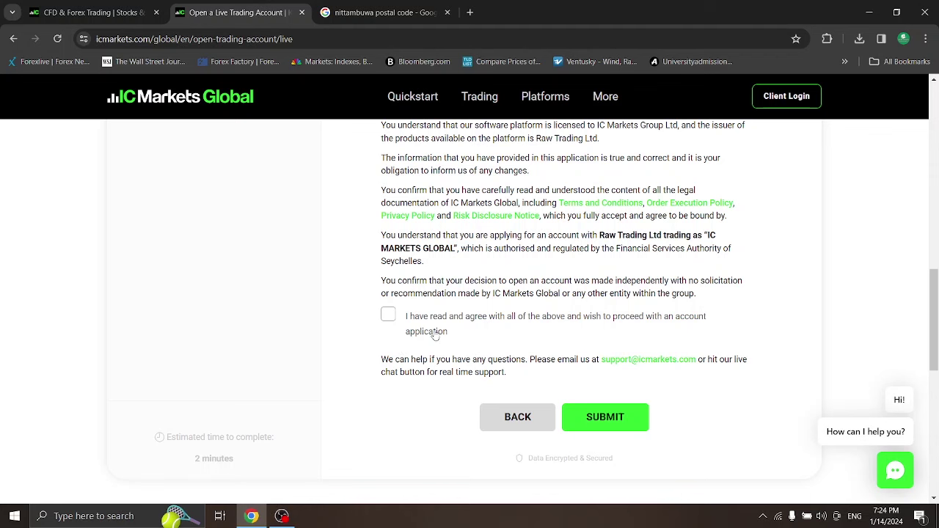
Tick 'I have read and agree' on the declaration and submit the live account application
click(385, 316)
drag(935, 326, 936, 331)
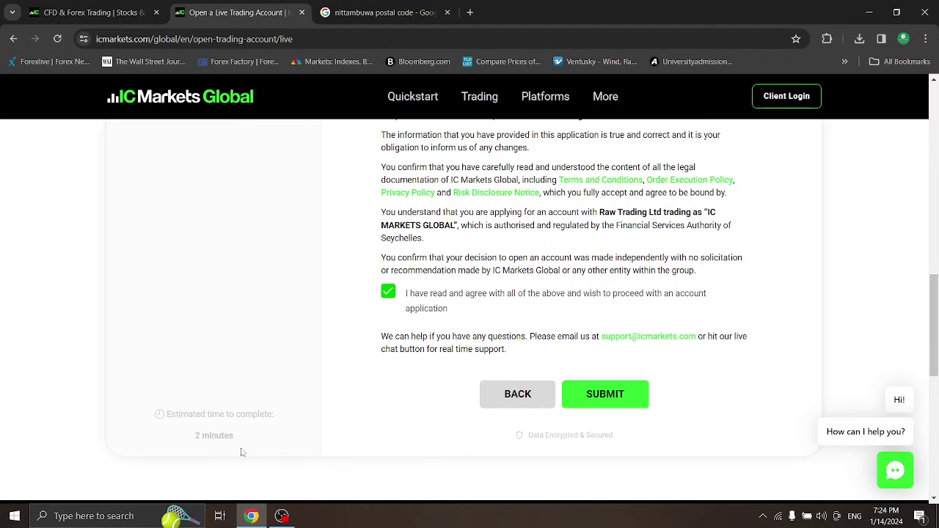
mouse_move(935, 326)
mouse_down()
mouse_move(935, 272)
mouse_move(935, 314)
mouse_up()
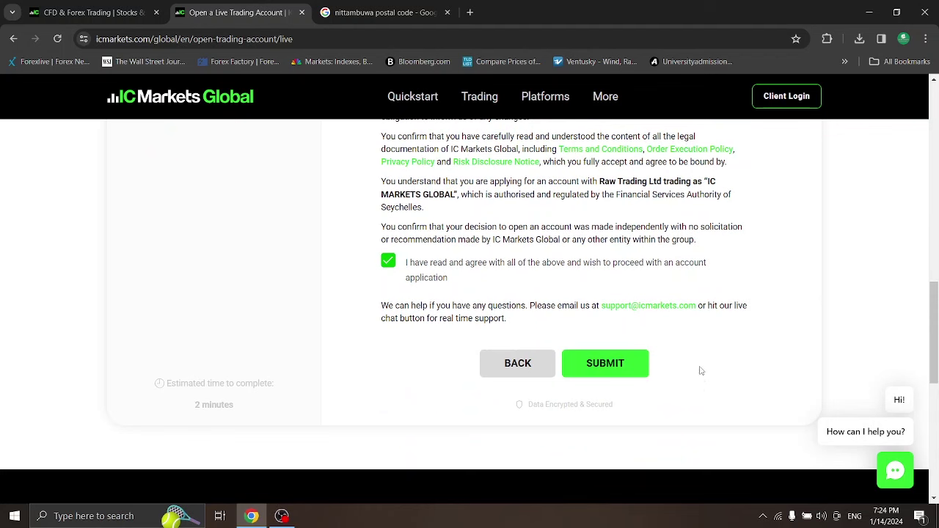
click(602, 366)
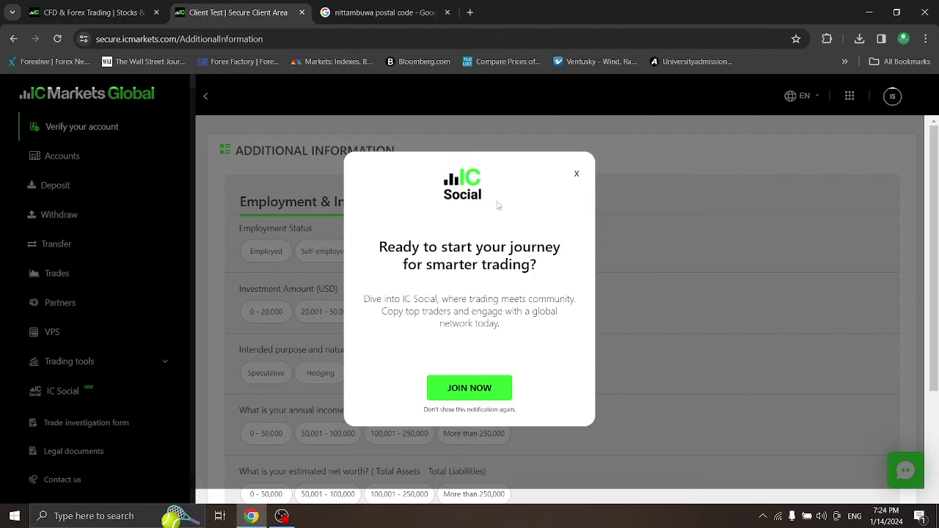
Close the IC Social promotion popup
click(577, 176)
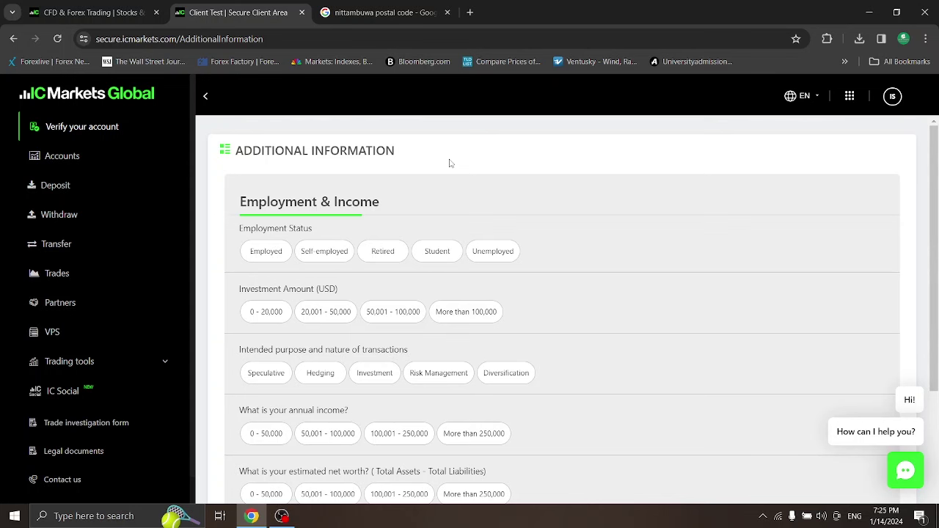
Answer Employed, 50,001 - 100,000 investment, Investment purpose, 0 - 50,000 income and net worth, then continue
scroll(936, 213, down, 1)
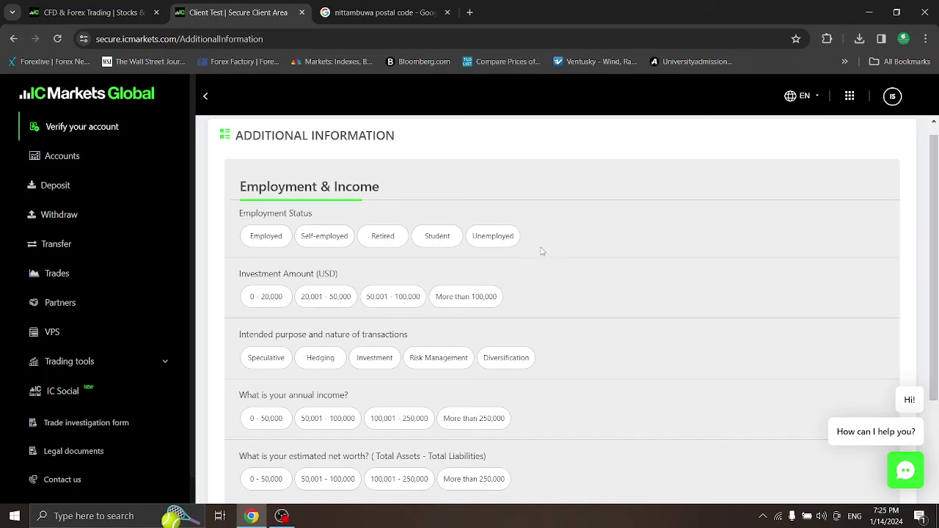
click(278, 245)
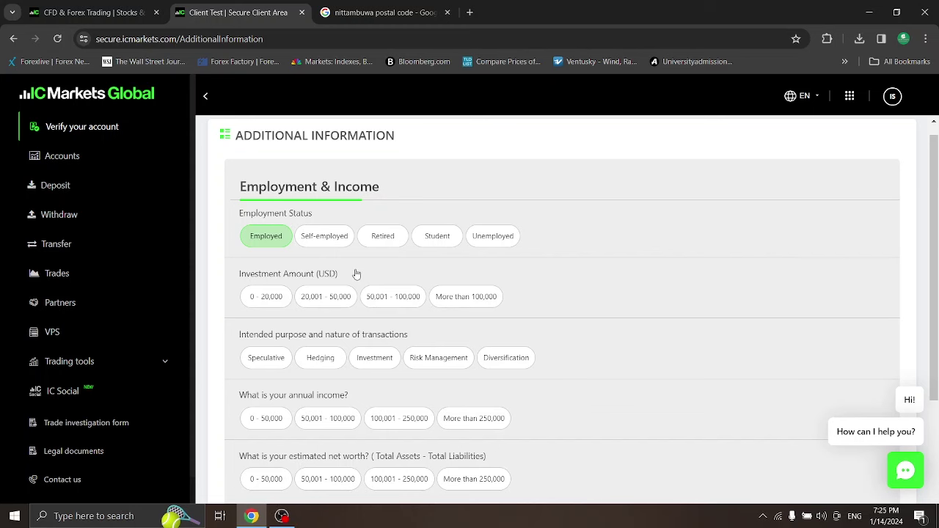
click(265, 303)
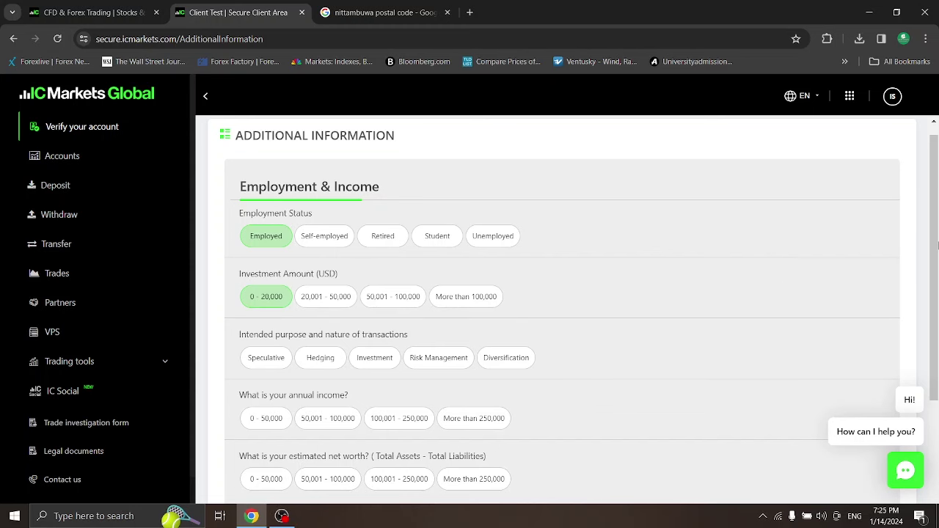
scroll(937, 246, down, 1)
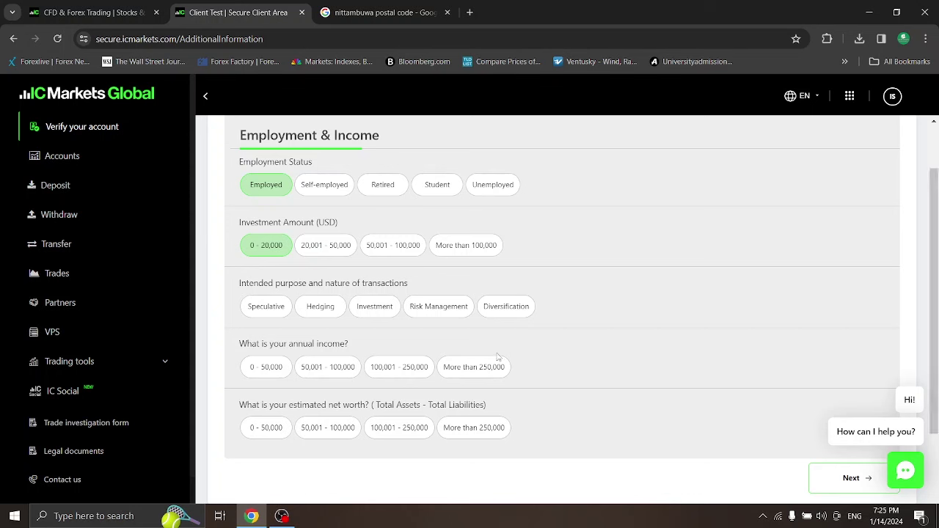
click(272, 314)
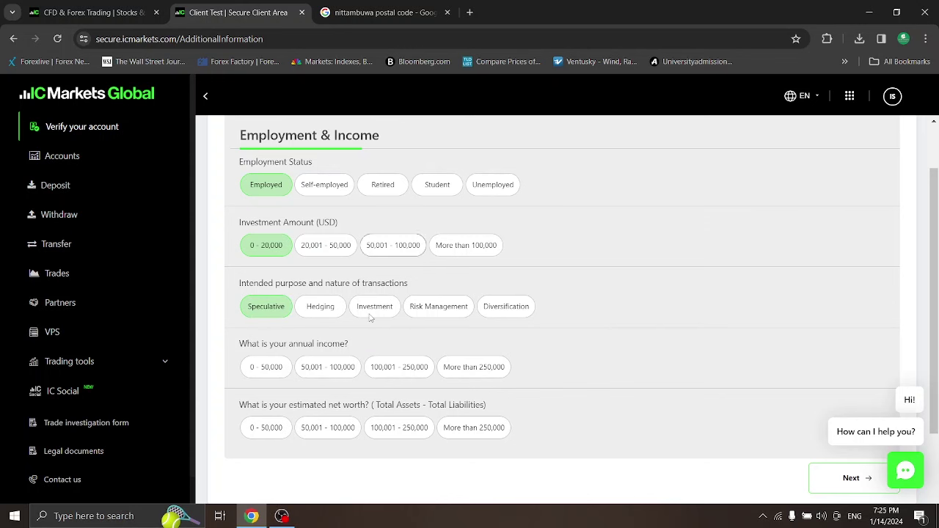
click(393, 245)
click(385, 316)
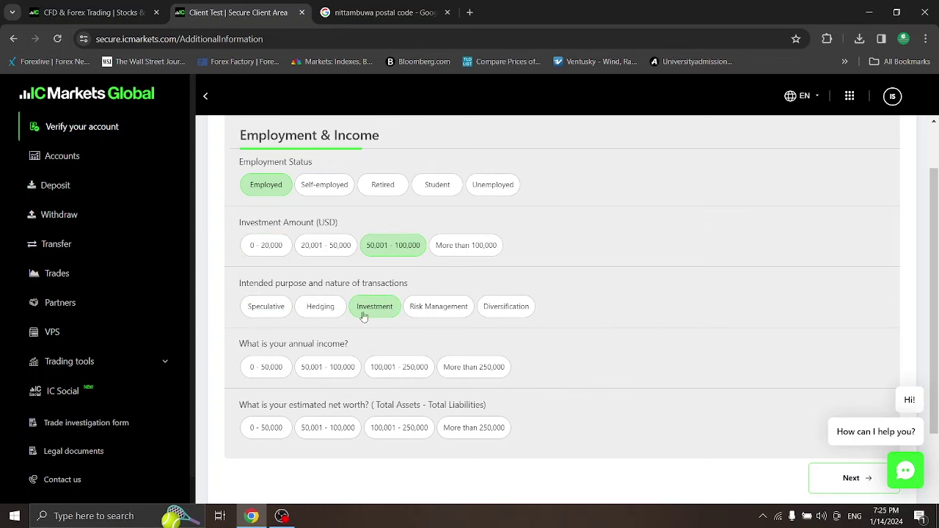
scroll(635, 295, down, 1)
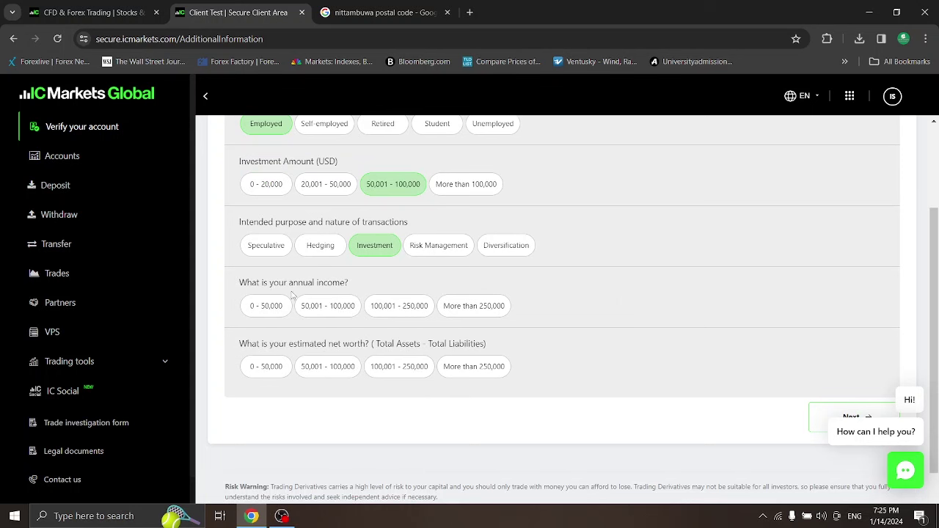
click(273, 313)
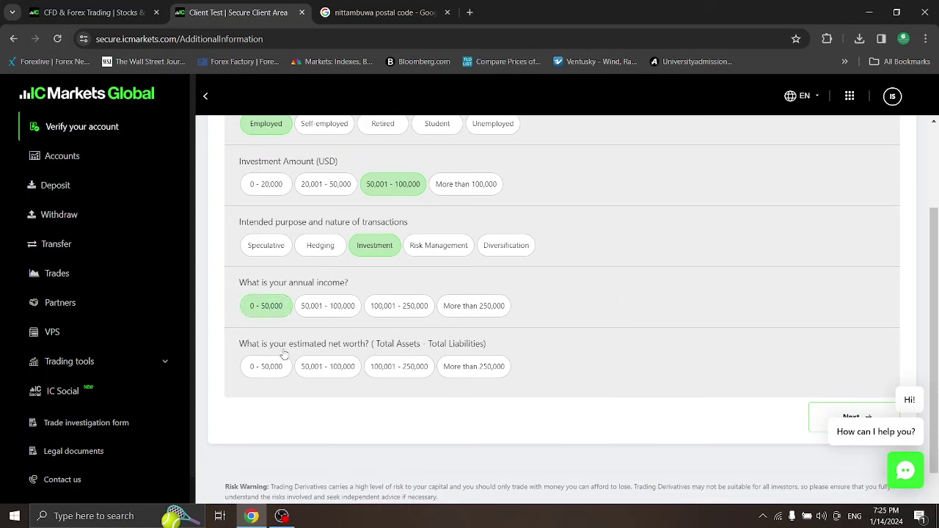
click(267, 371)
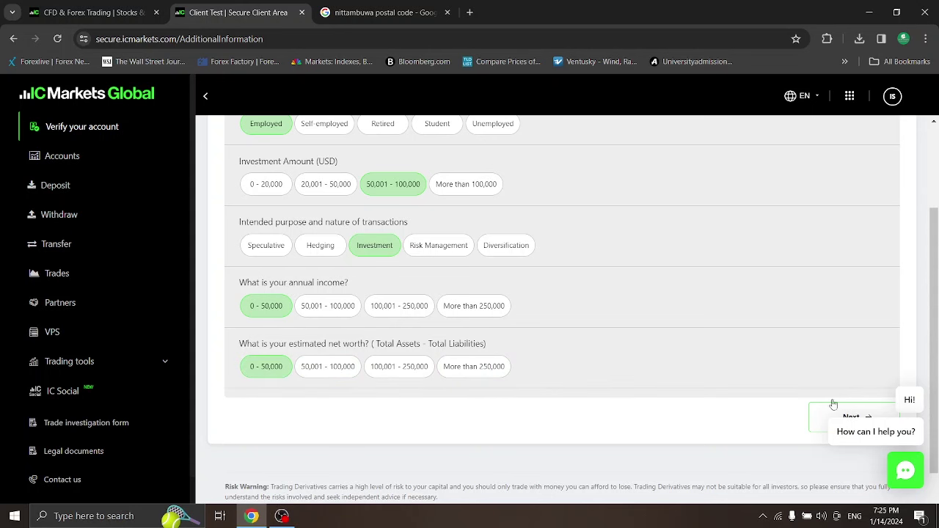
click(820, 417)
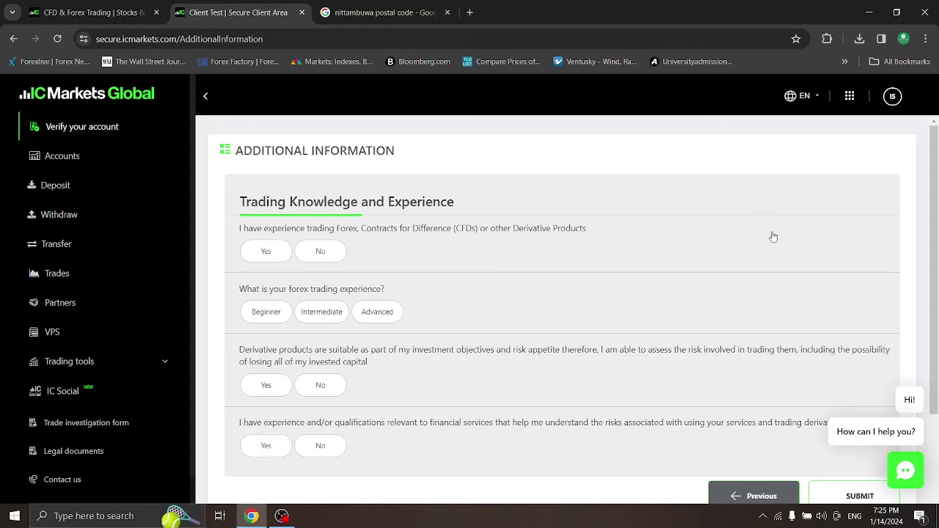
Answer Yes to having traded Forex or CFDs and set forex experience to Beginner
scroll(933, 211, down, 1)
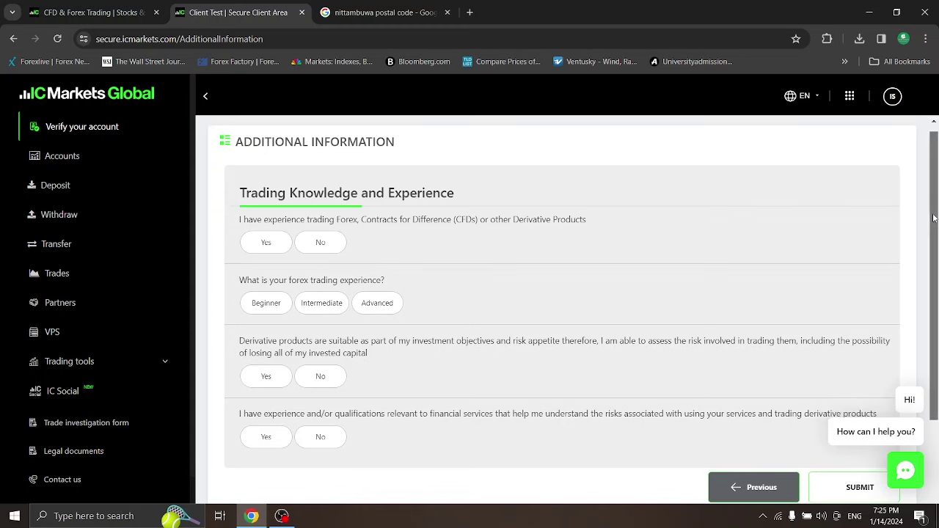
click(283, 245)
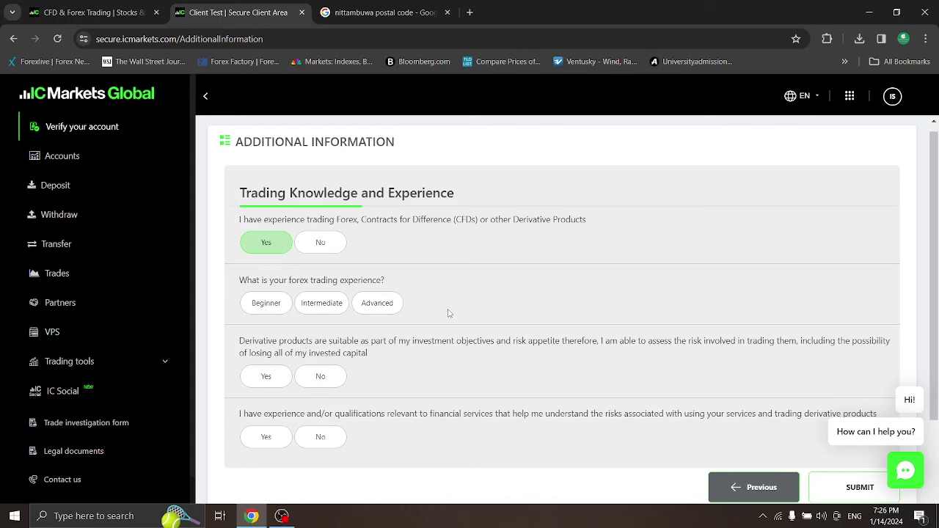
click(277, 306)
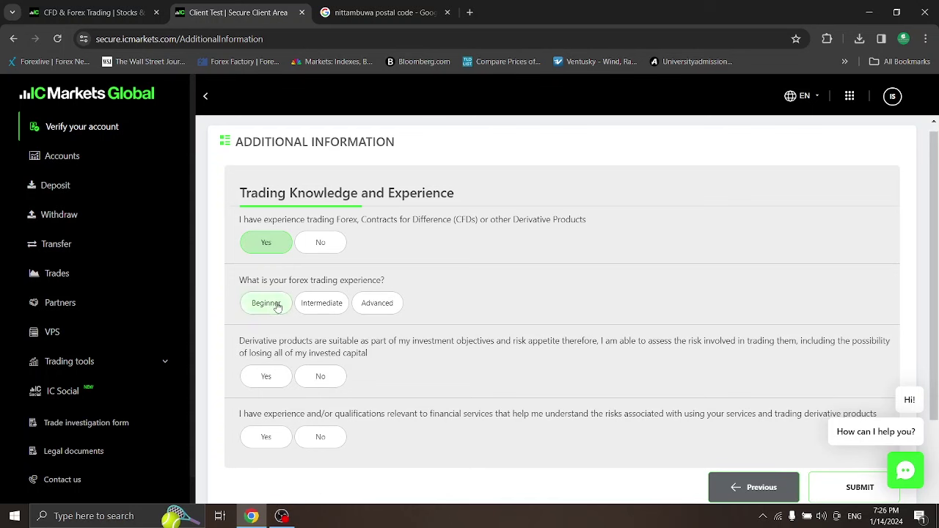
click(398, 303)
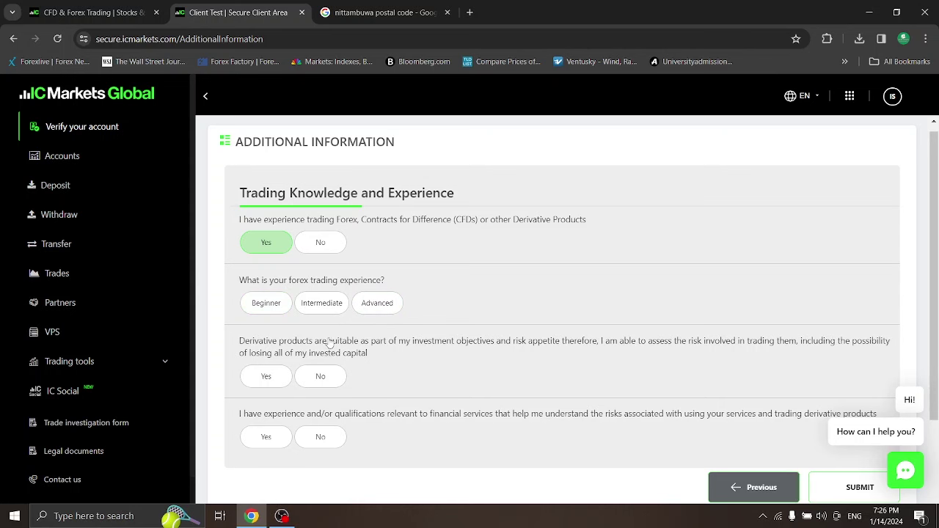
click(270, 308)
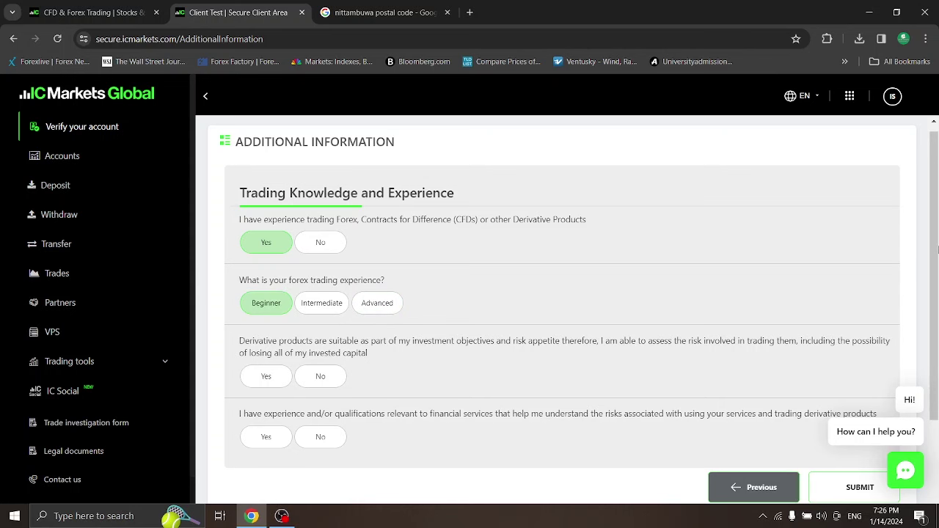
scroll(936, 263, down, 1)
scroll(936, 262, up, 1)
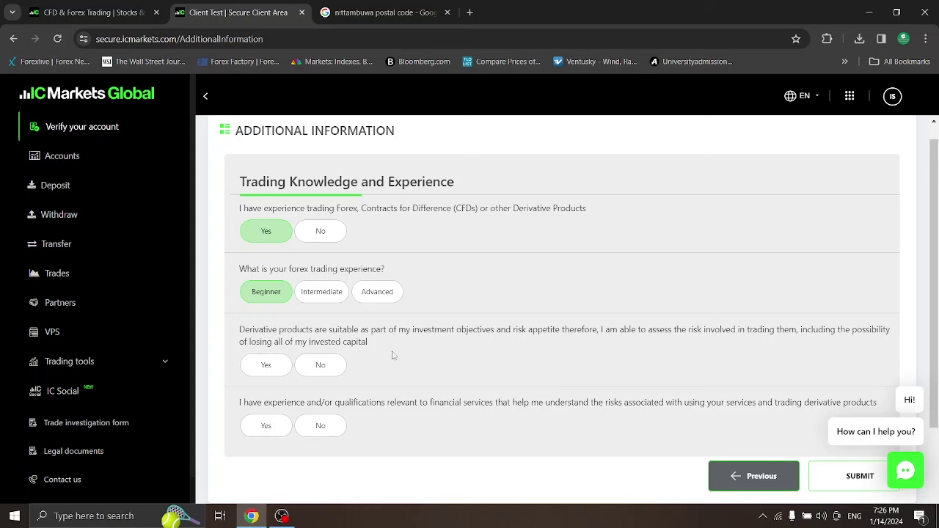
Answer No to derivatives suitability and financial qualifications, then submit the answers
click(337, 369)
click(336, 427)
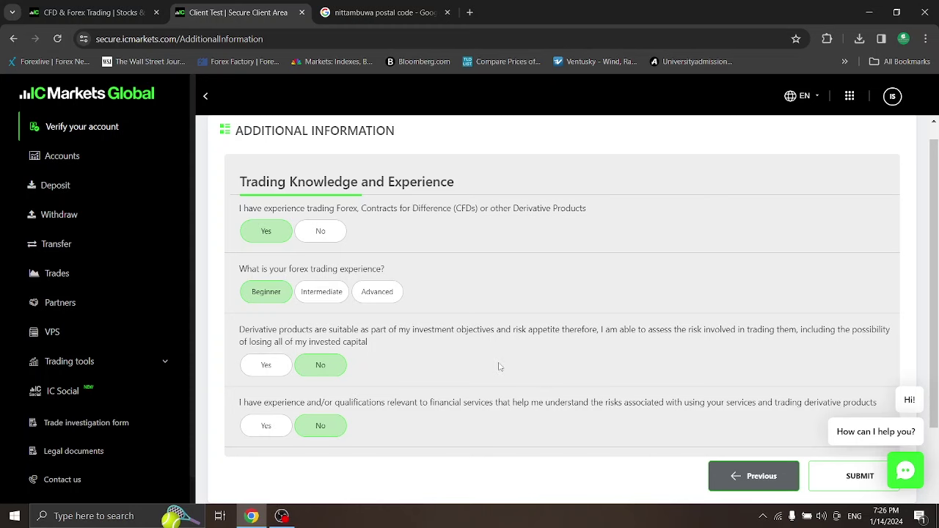
scroll(500, 365, down, 2)
scroll(660, 385, up, 1)
click(822, 418)
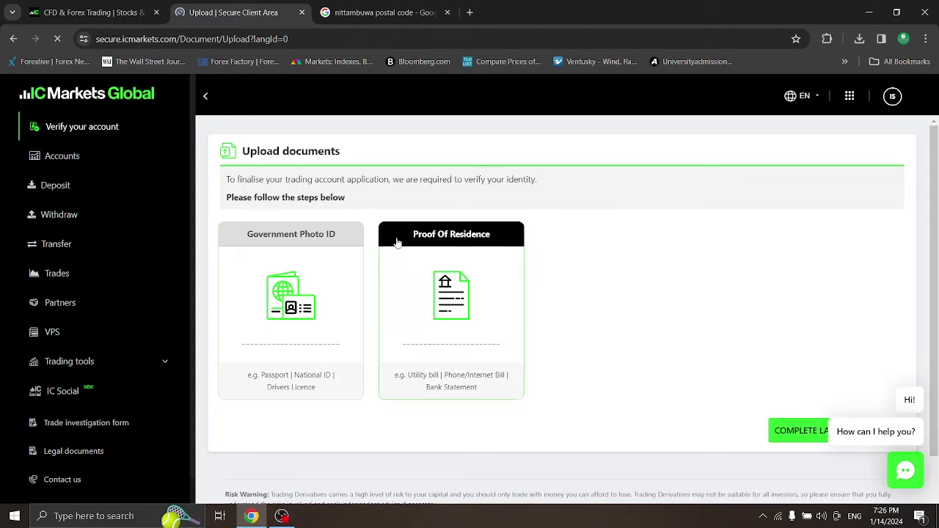
Inspect the Proof Of Residence upload card, then choose Complete Later - Fund Now
click(153, 216)
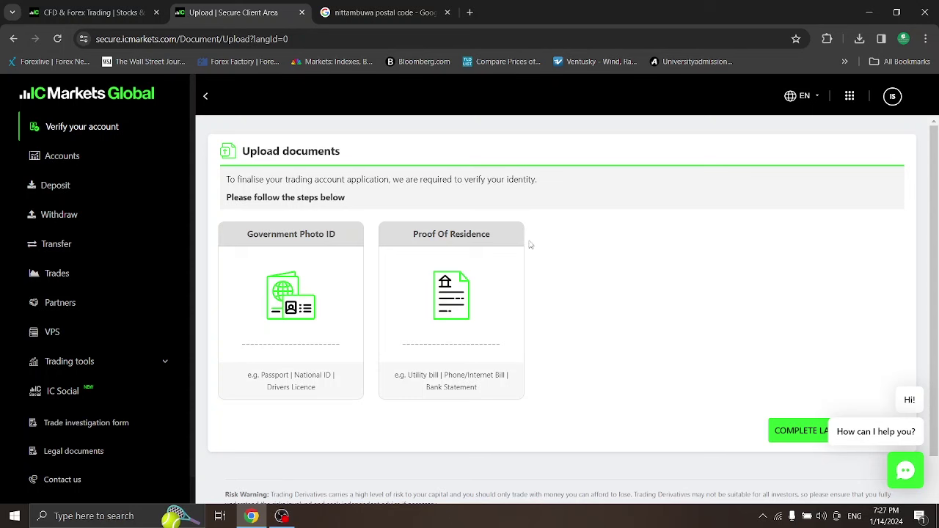
click(477, 381)
scroll(935, 291, down, 1)
scroll(935, 291, down, 1)
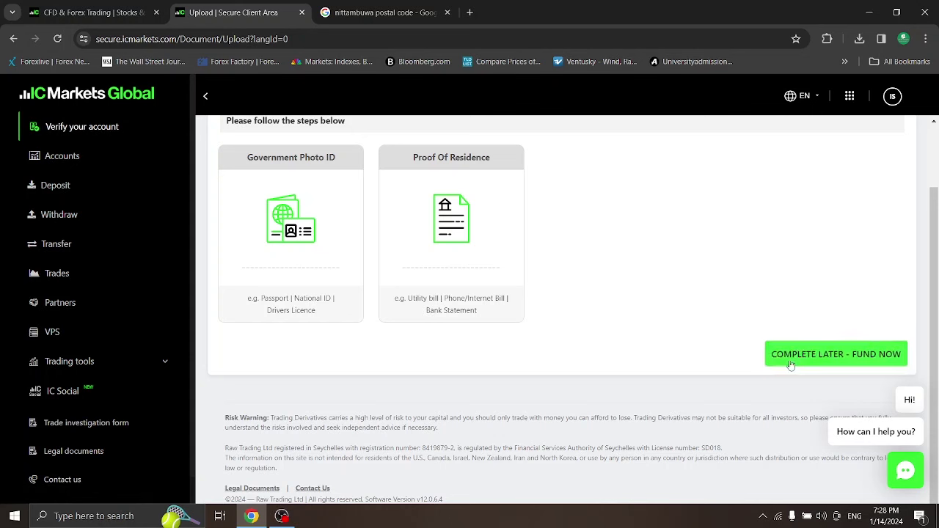
click(838, 366)
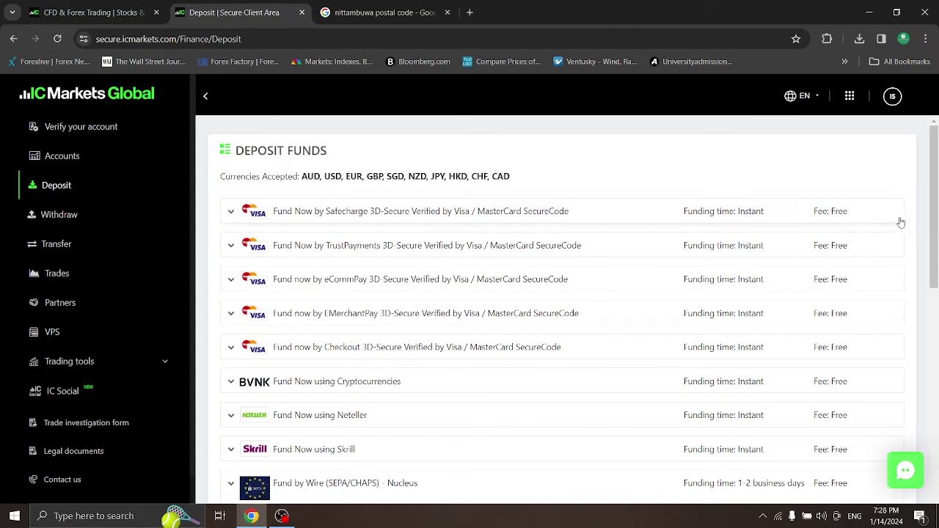
Visit Accounts and Verify your account, returning to Accounts to view the temporary USD account with 0 balance
click(61, 162)
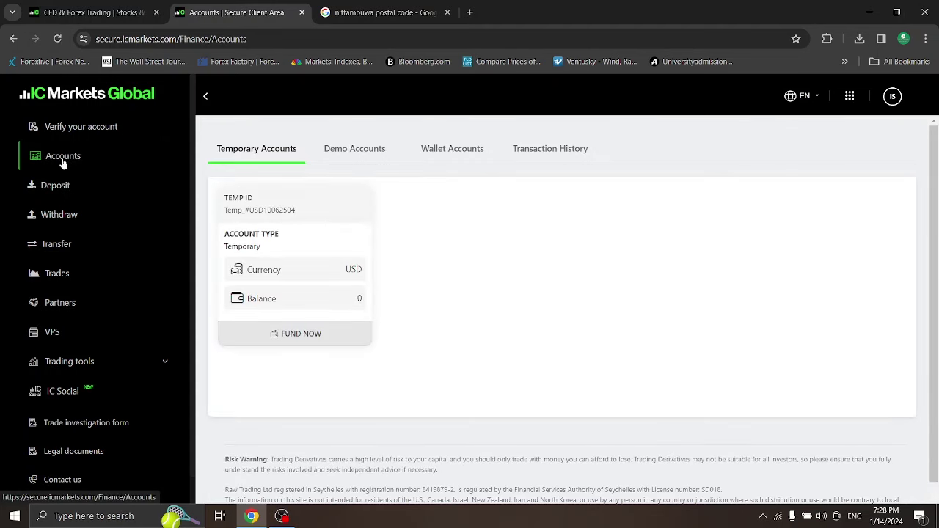
click(69, 127)
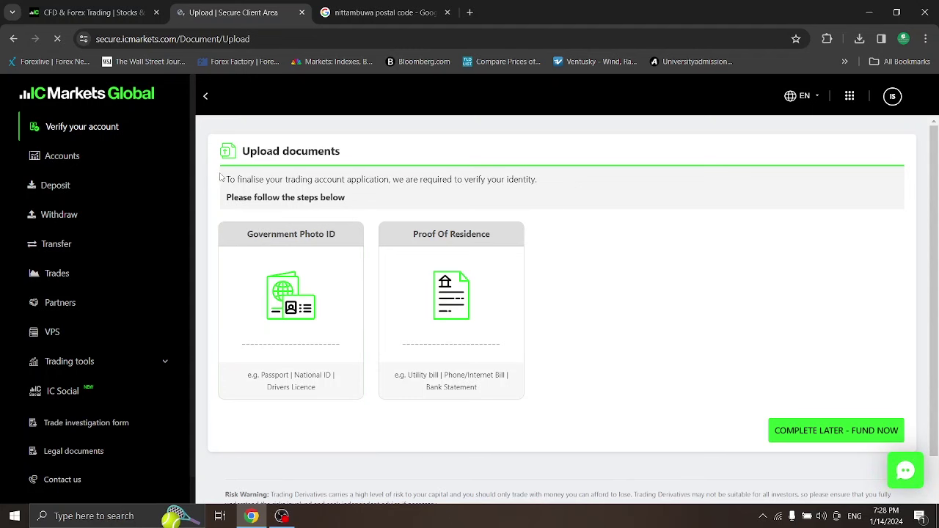
click(68, 157)
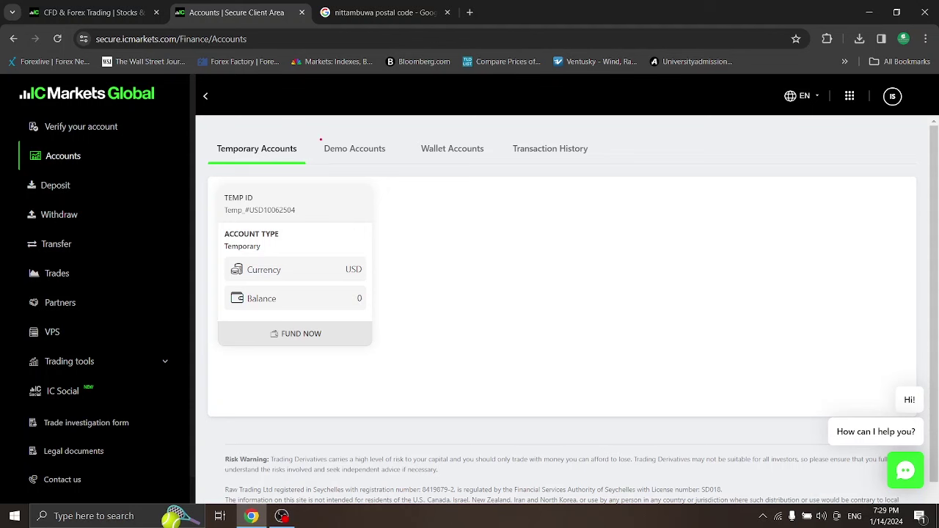
mouse_move(320, 138)
mouse_down()
mouse_move(353, 160)
mouse_move(394, 157)
mouse_up()
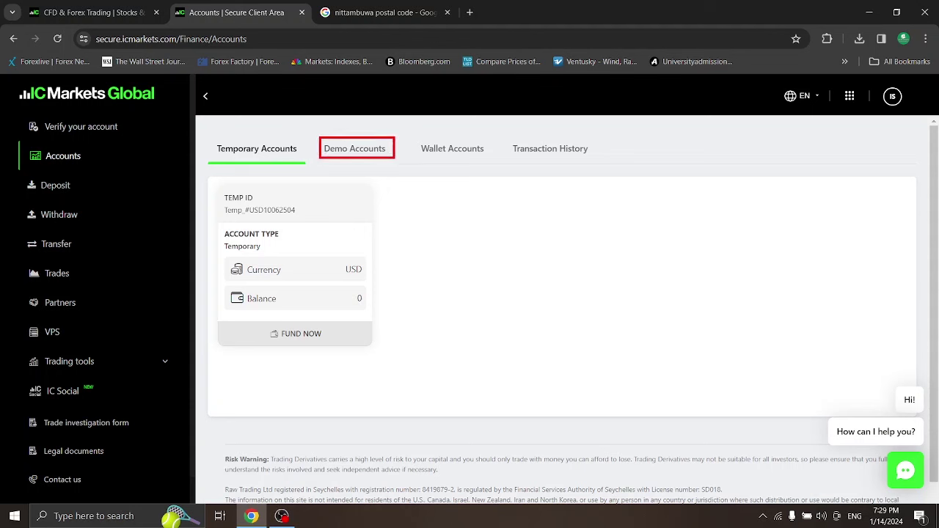
Confirm the Demo Accounts list is empty and start a new demo account
click(372, 152)
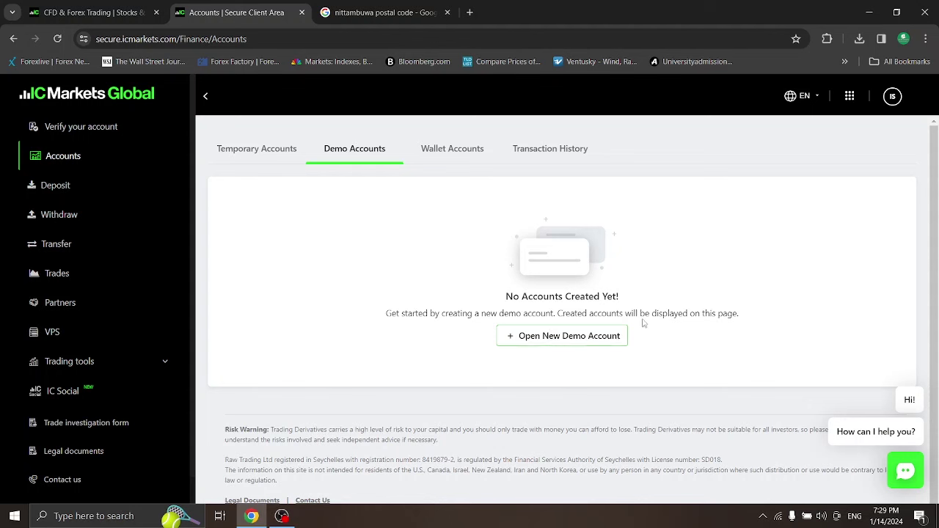
click(553, 337)
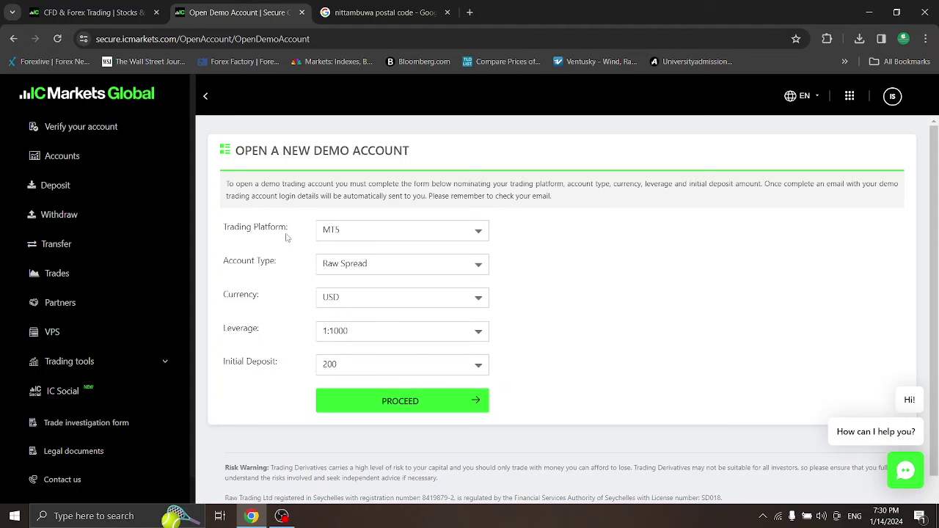
Set the trading platform to cTrader, keeping the Raw Spread account type
click(481, 232)
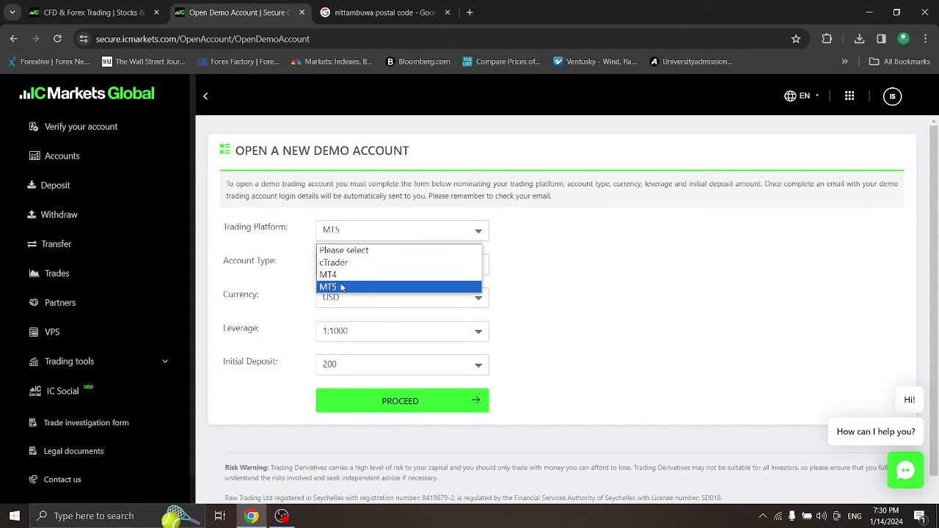
click(346, 262)
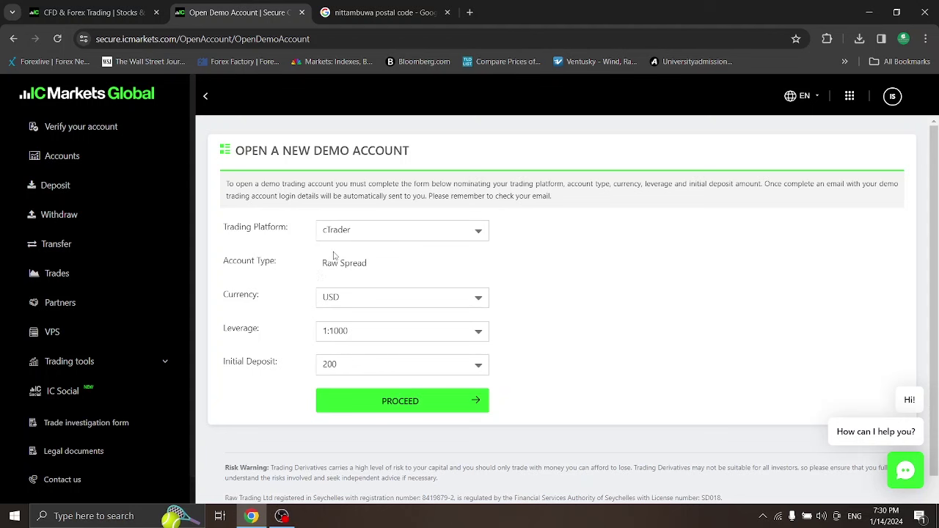
click(377, 237)
click(362, 272)
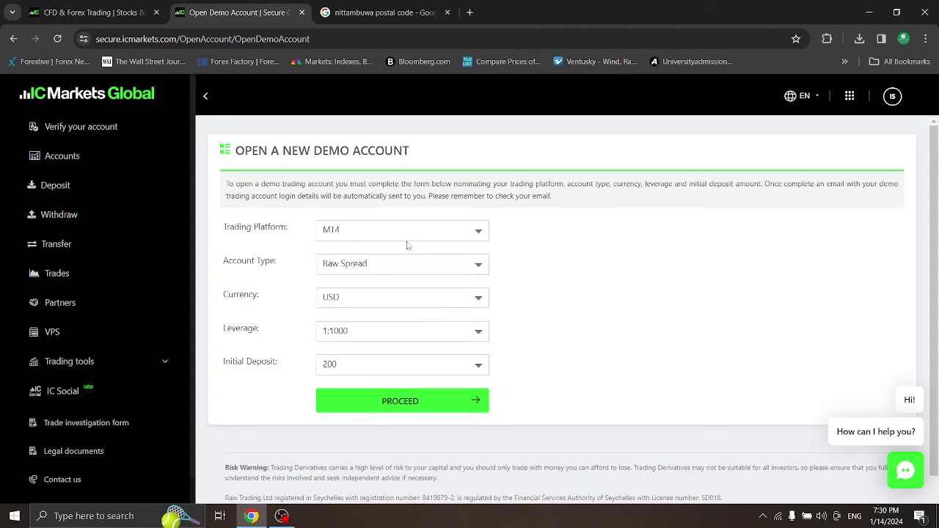
click(432, 264)
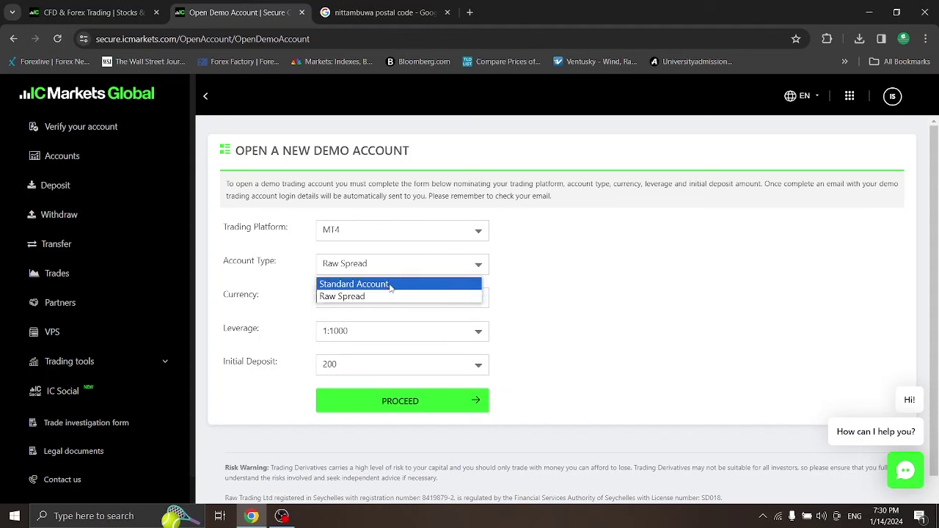
click(399, 232)
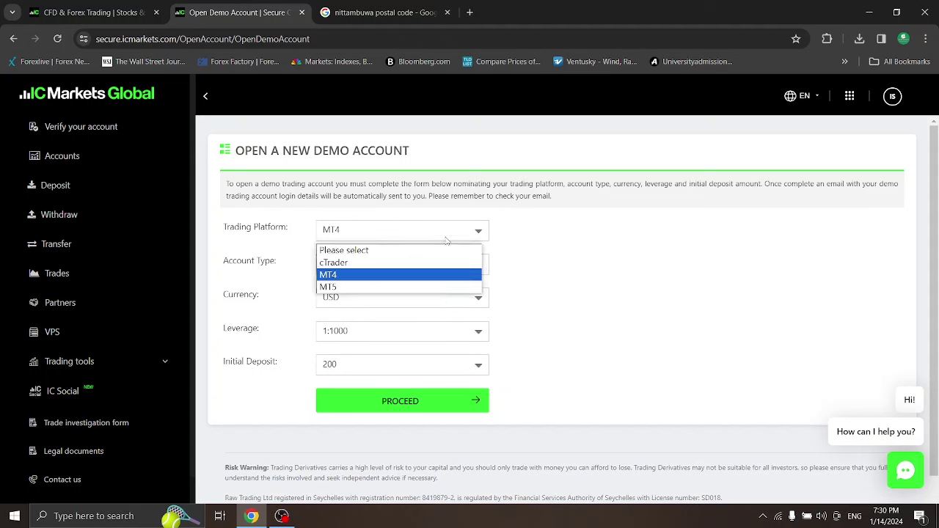
click(520, 237)
click(477, 232)
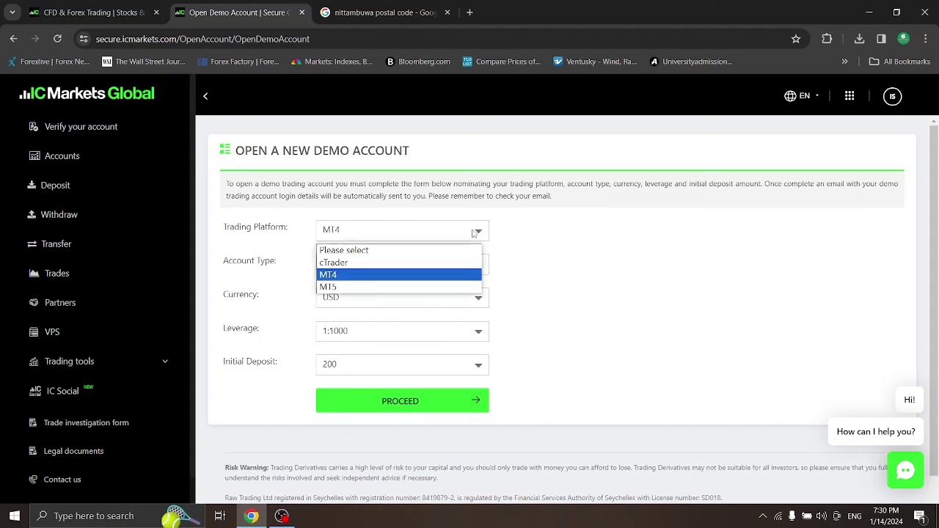
click(375, 266)
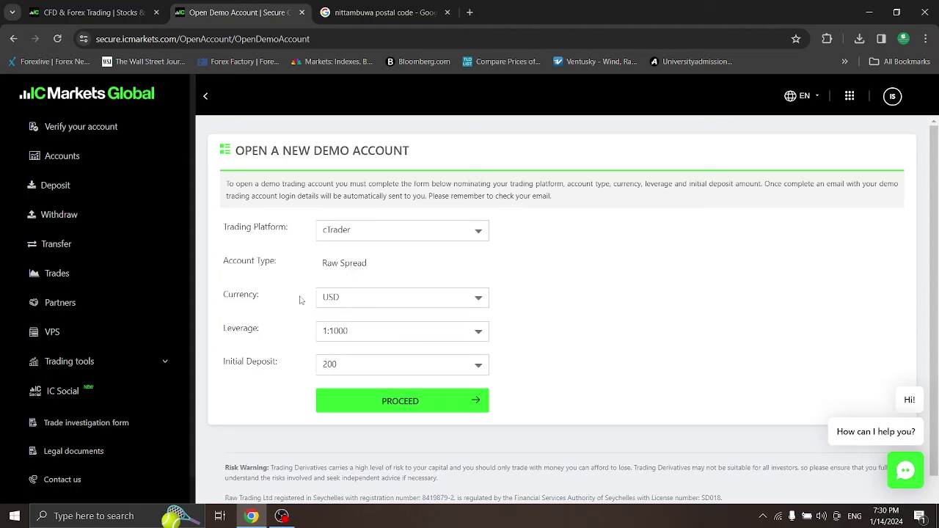
Set leverage to 1:500 and keep the initial deposit at 200
scroll(425, 331, down, 1)
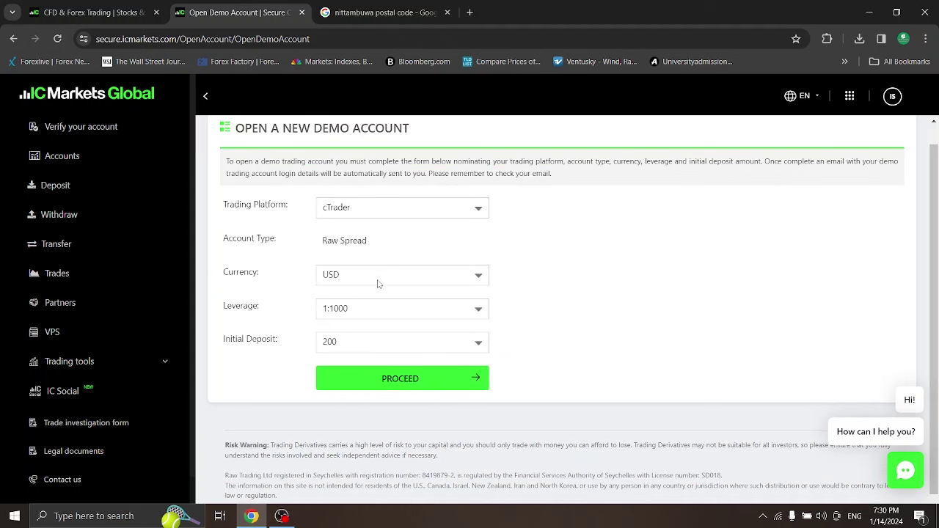
click(381, 309)
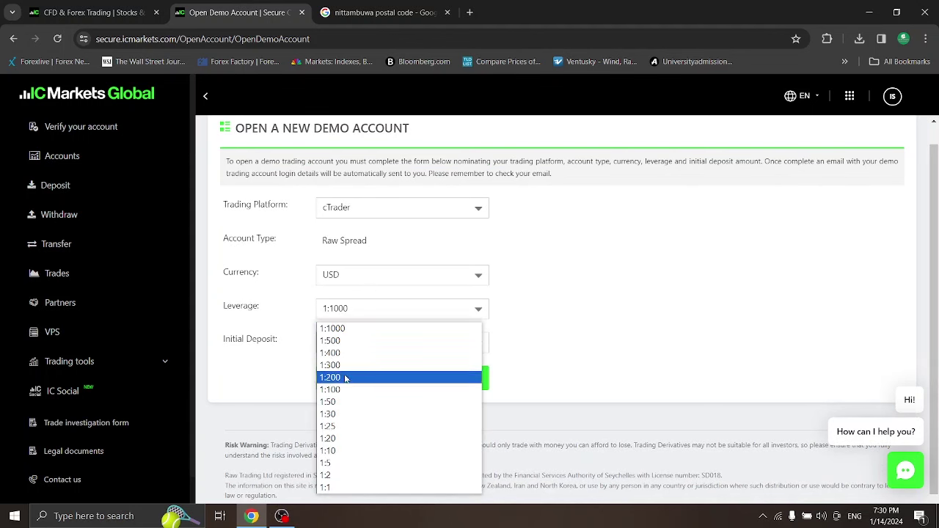
click(348, 341)
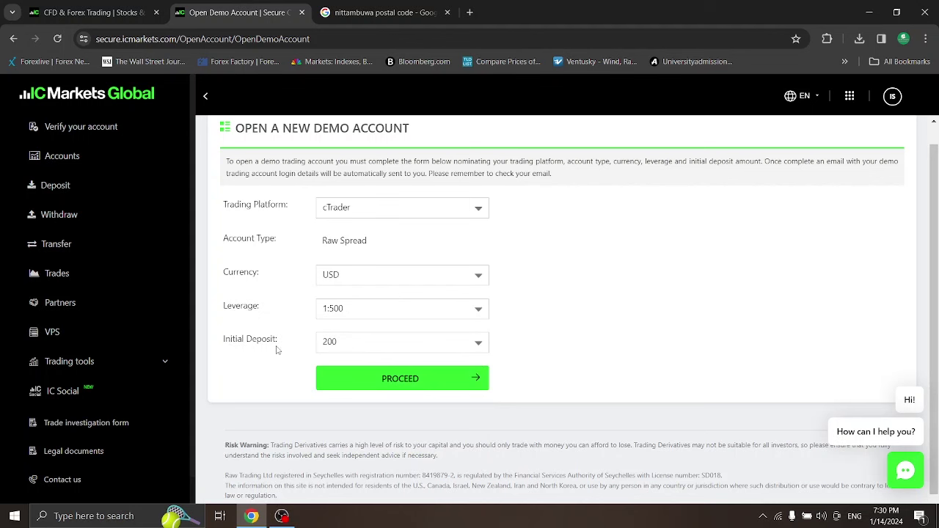
click(349, 346)
click(358, 337)
click(356, 349)
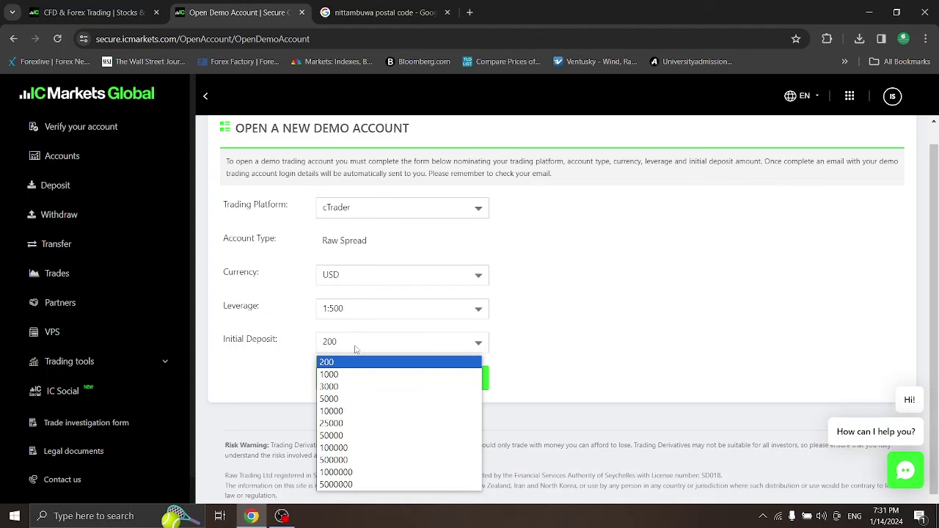
click(668, 315)
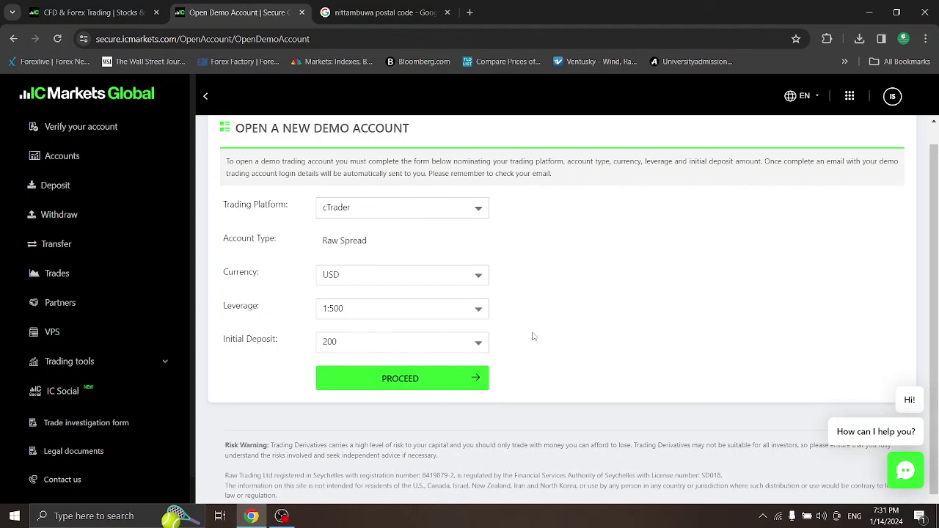
Submit the cTrader demo account request and close the nittambuwa postal code tab
click(424, 382)
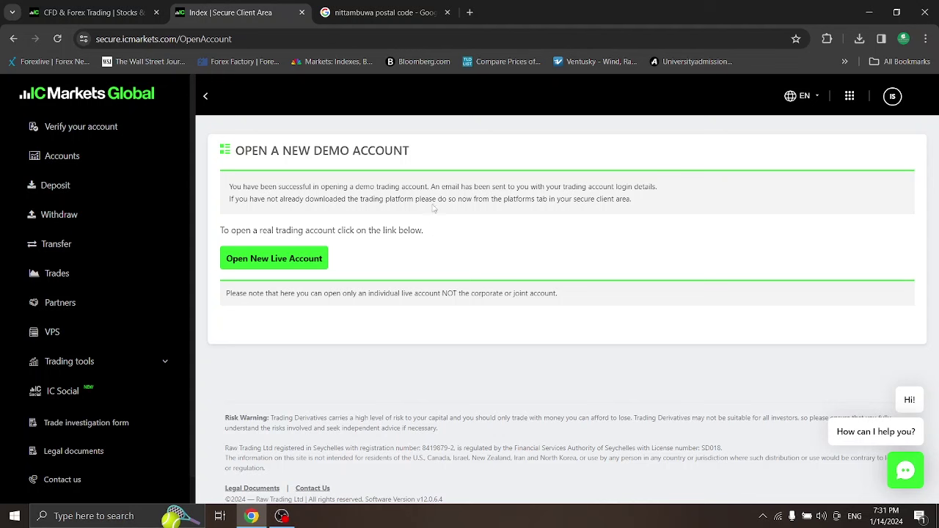
click(447, 12)
Switch to the other Google account in a new tab and go to its Gmail inbox
click(324, 13)
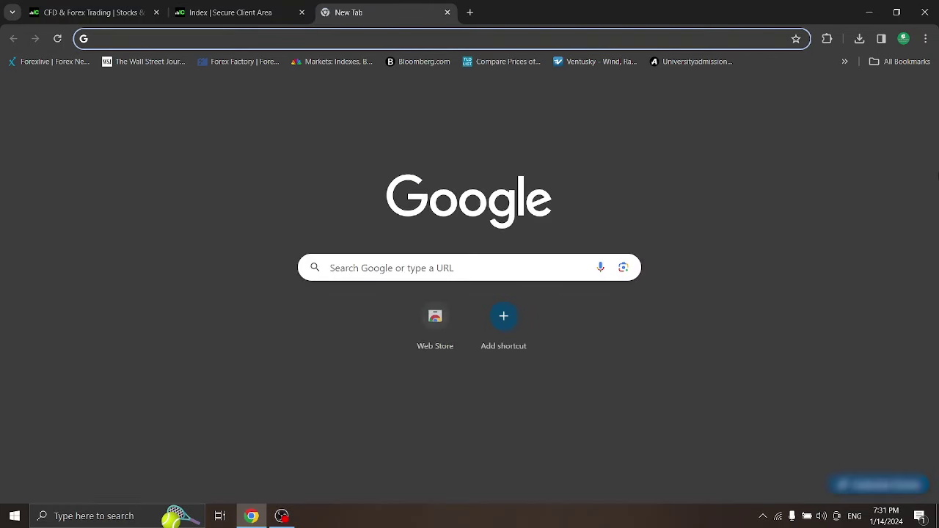
click(917, 95)
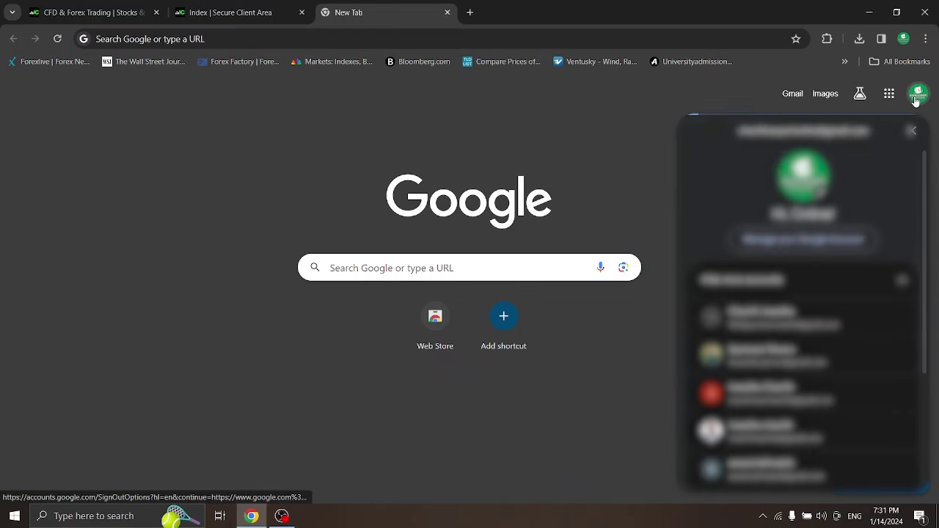
scroll(789, 329, down, 3)
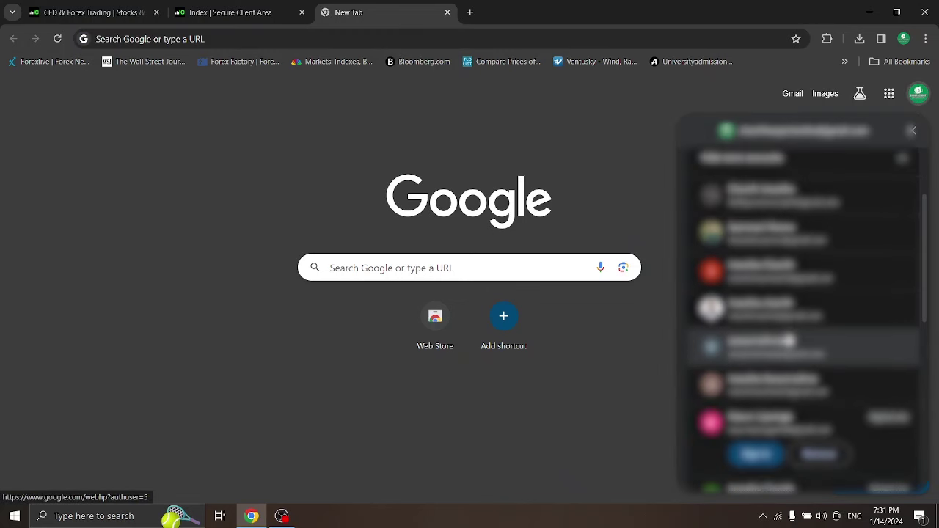
click(787, 387)
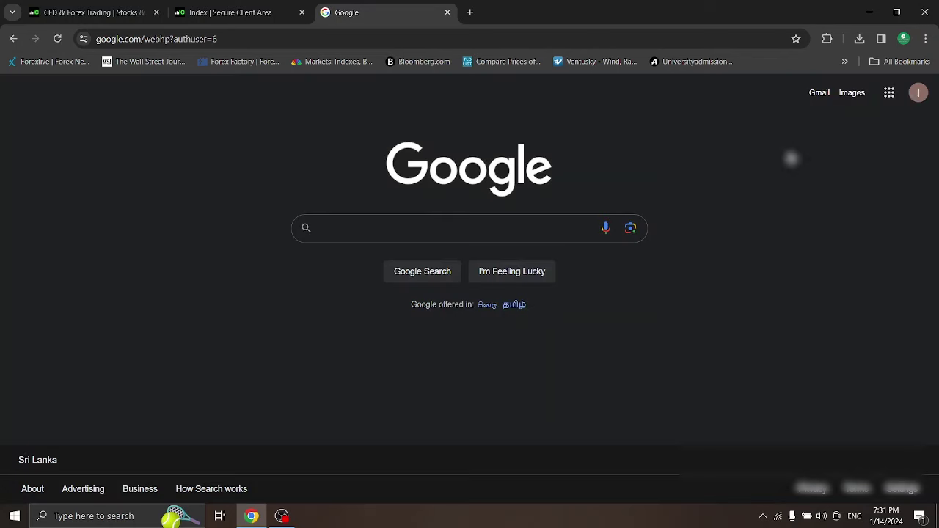
click(812, 99)
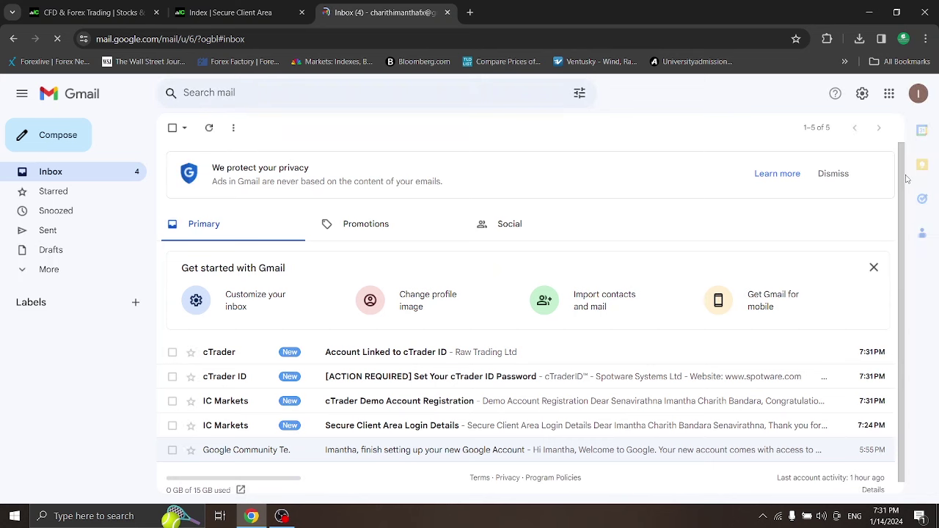
Read through the Secure Client Area Login Details email, returning to the inbox
drag(901, 193, 903, 216)
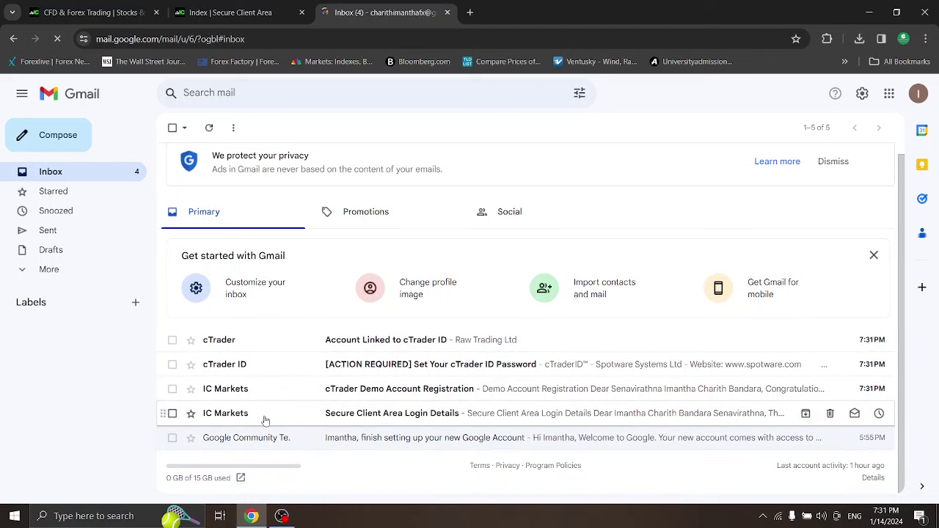
click(375, 422)
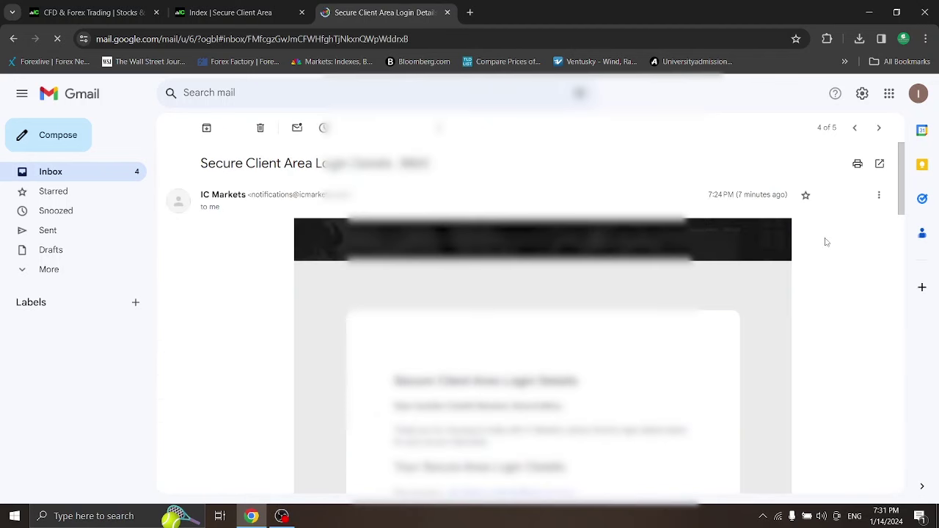
drag(901, 187, 894, 217)
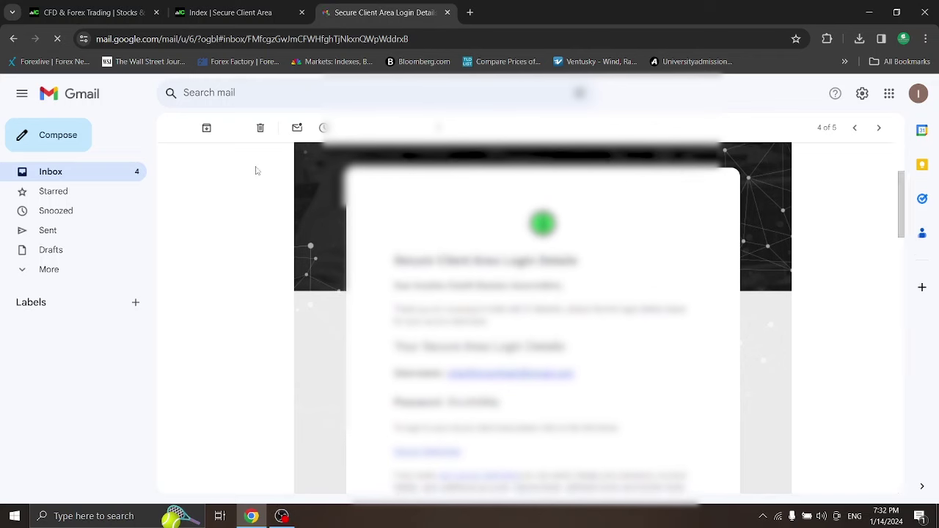
click(49, 176)
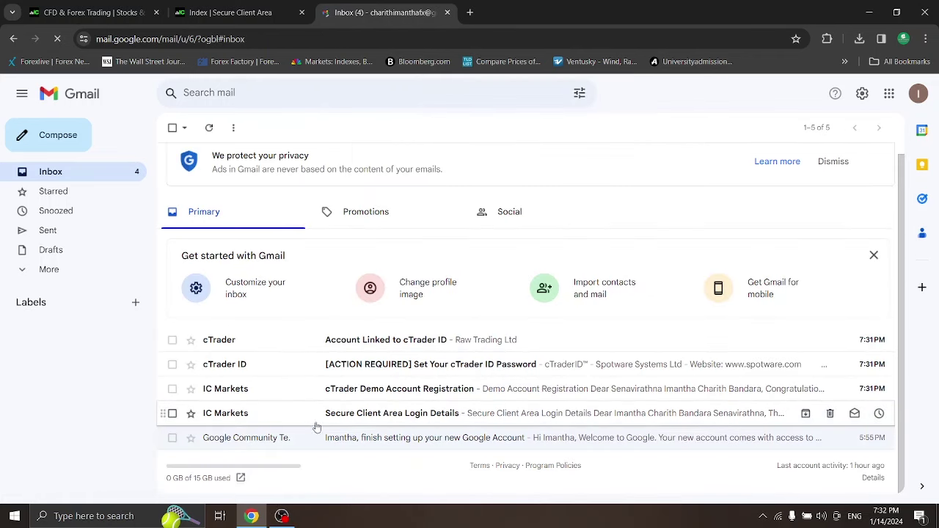
click(394, 415)
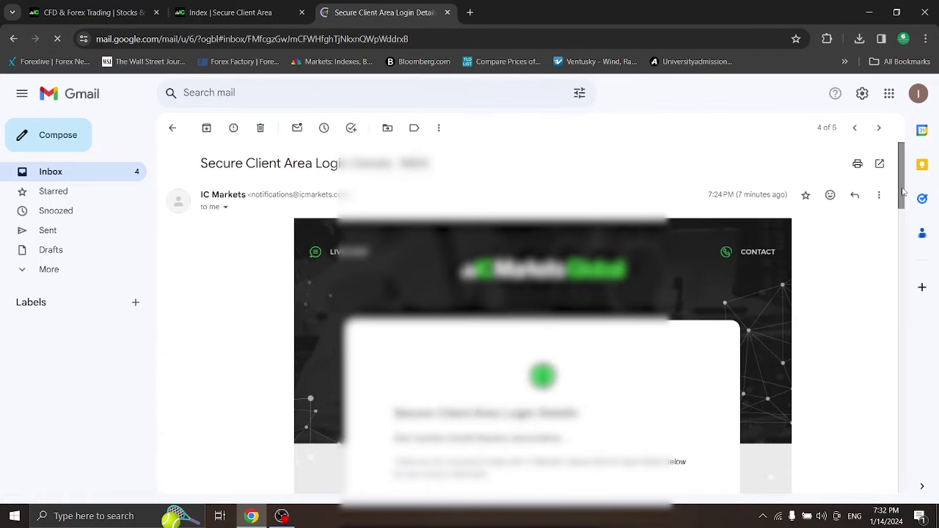
drag(902, 192, 905, 229)
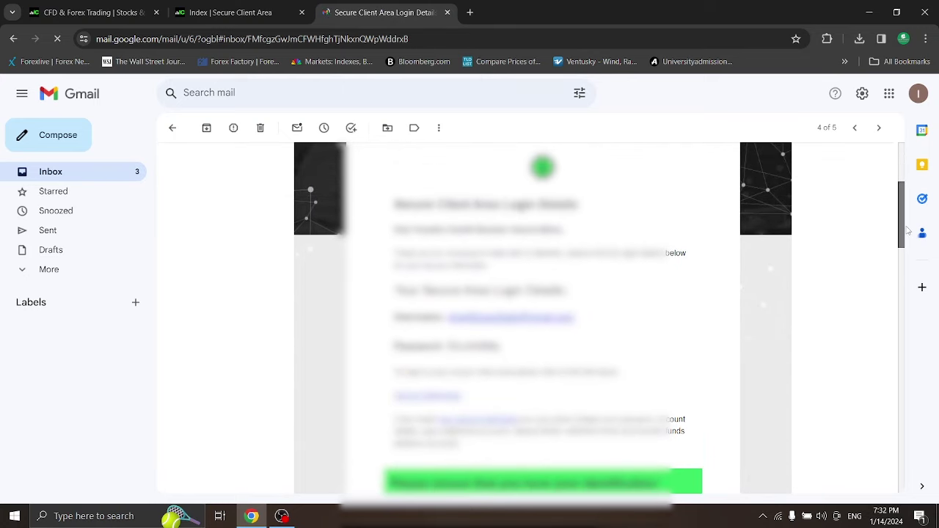
click(59, 175)
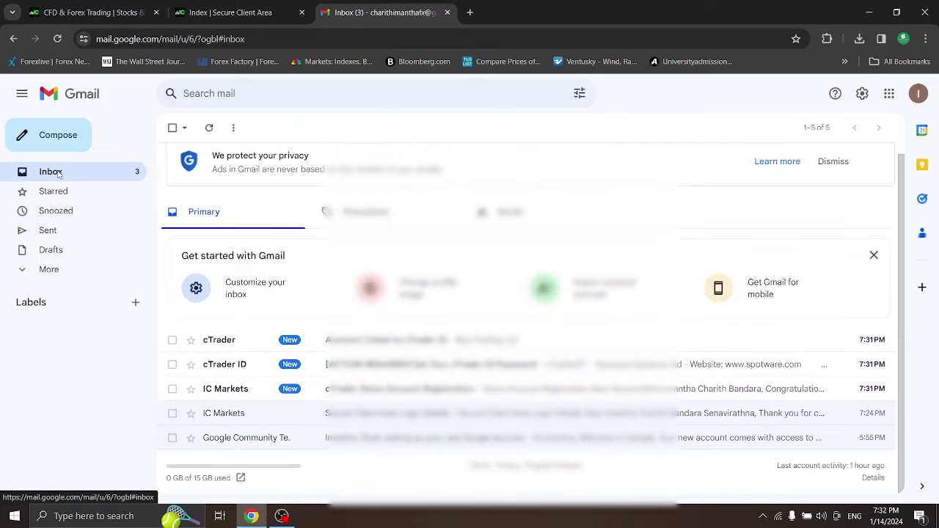
Read the cTrader Demo Account Registration email and return to the inbox
click(399, 389)
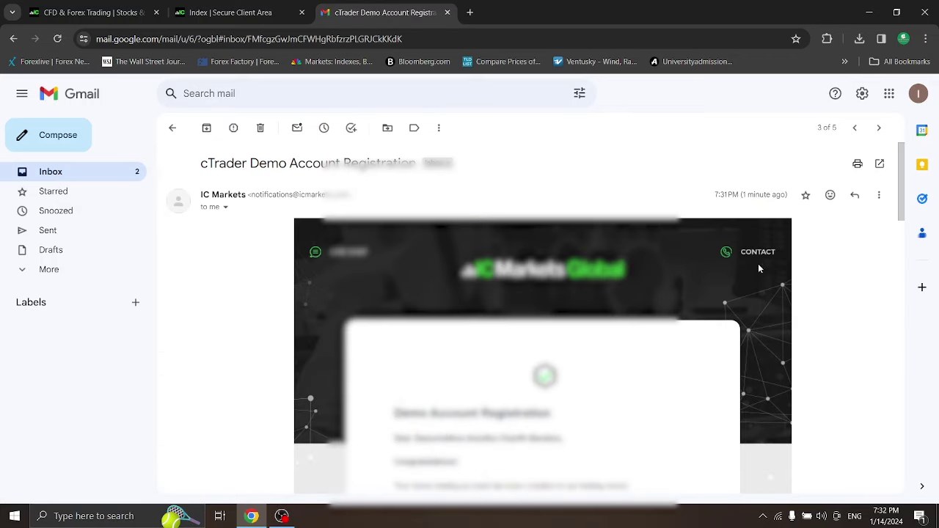
drag(901, 196, 888, 255)
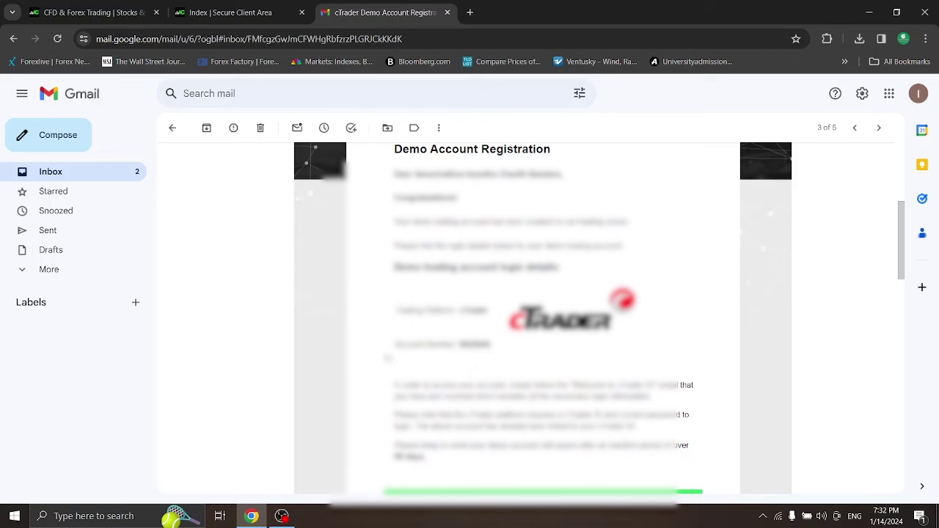
click(76, 179)
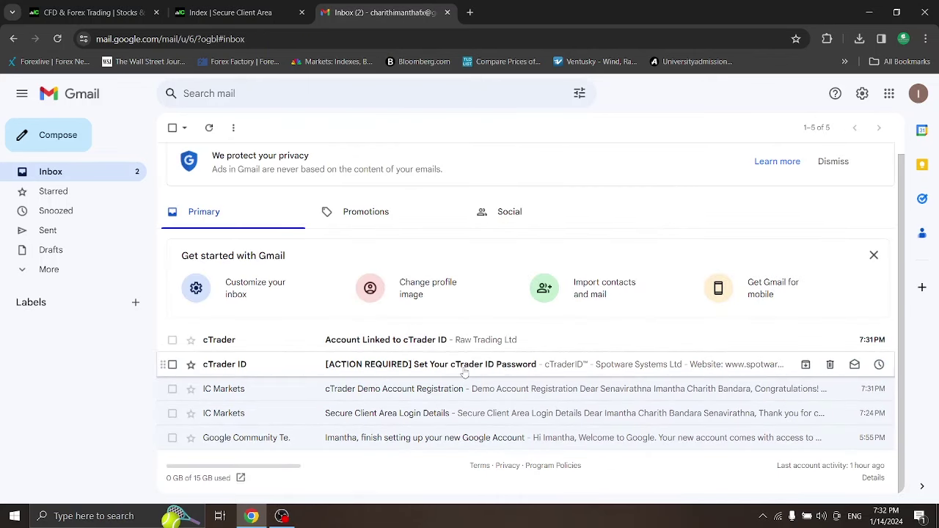
Read the [ACTION REQUIRED] Set Your cTrader ID Password email and return to the inbox
click(465, 367)
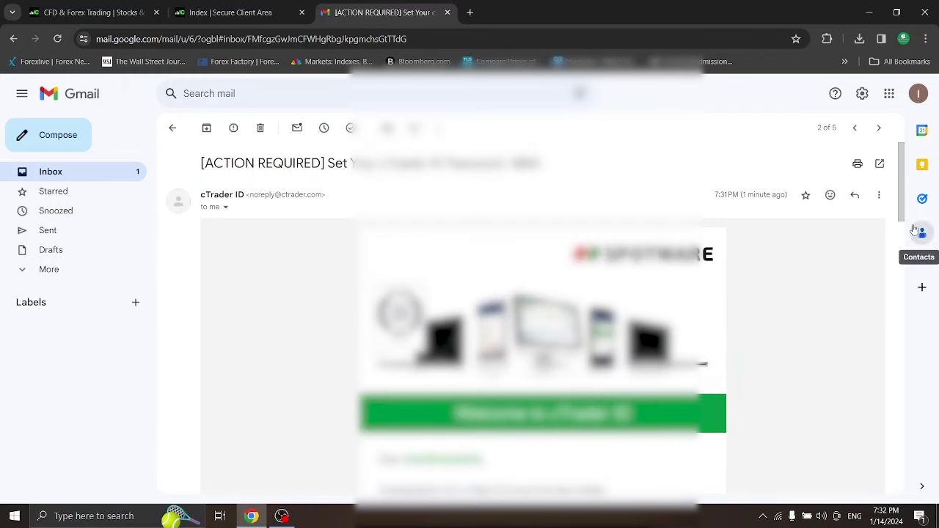
drag(901, 180, 901, 205)
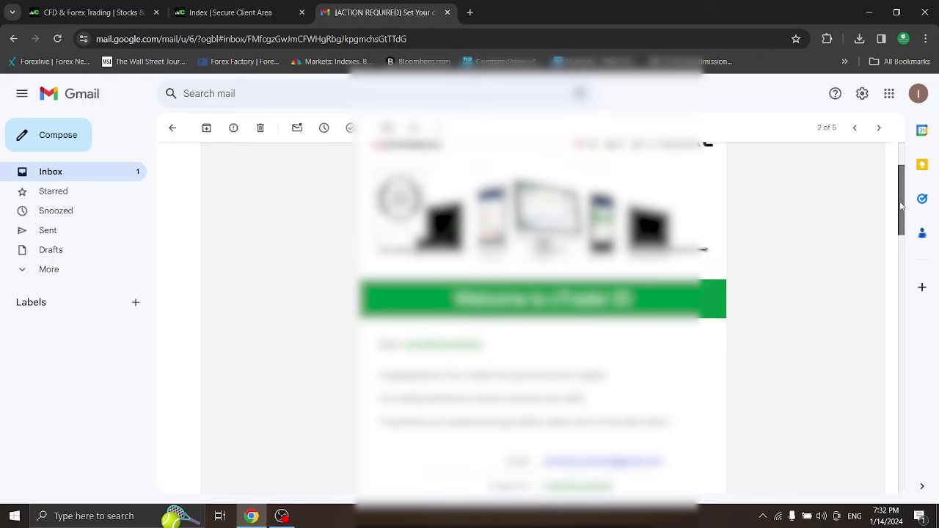
click(44, 173)
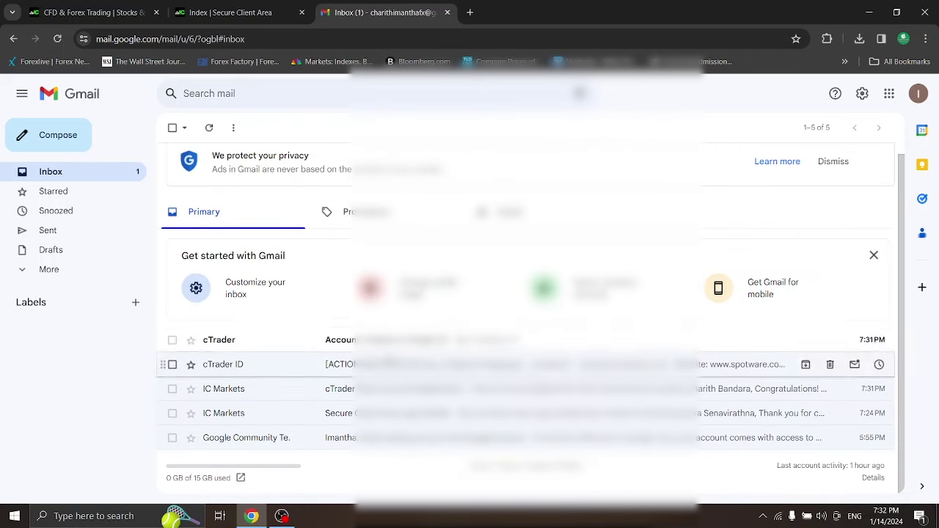
Read the Account Linked to cTrader ID email, then return to the IC Markets client area
click(843, 341)
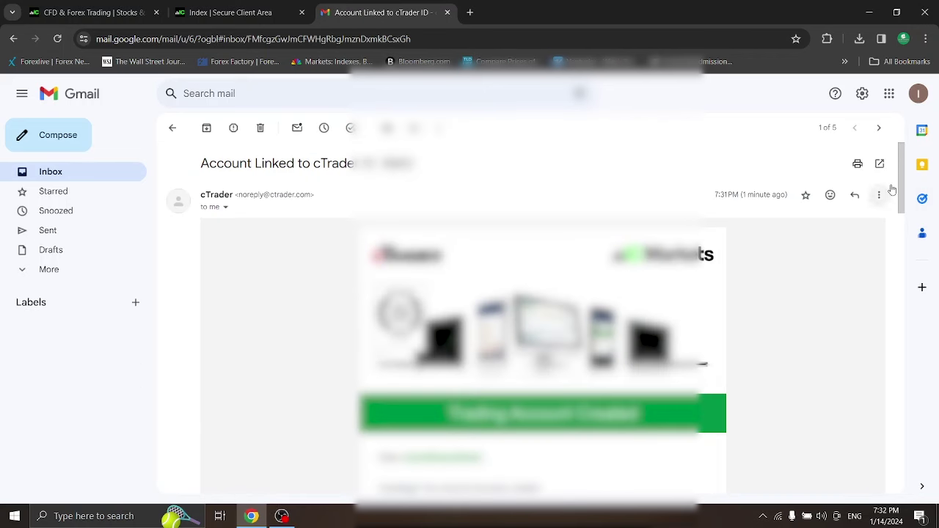
triple_click(893, 209)
drag(897, 212, 897, 233)
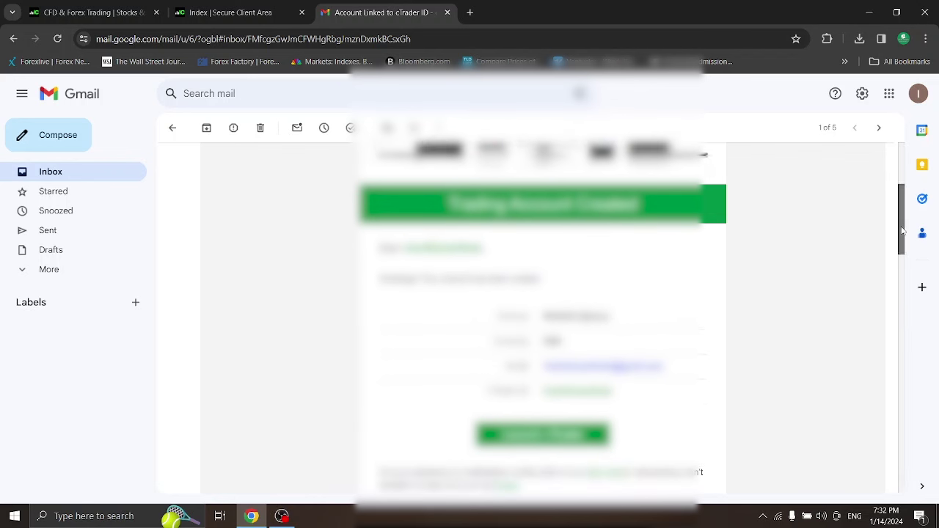
scroll(904, 220, down, 1)
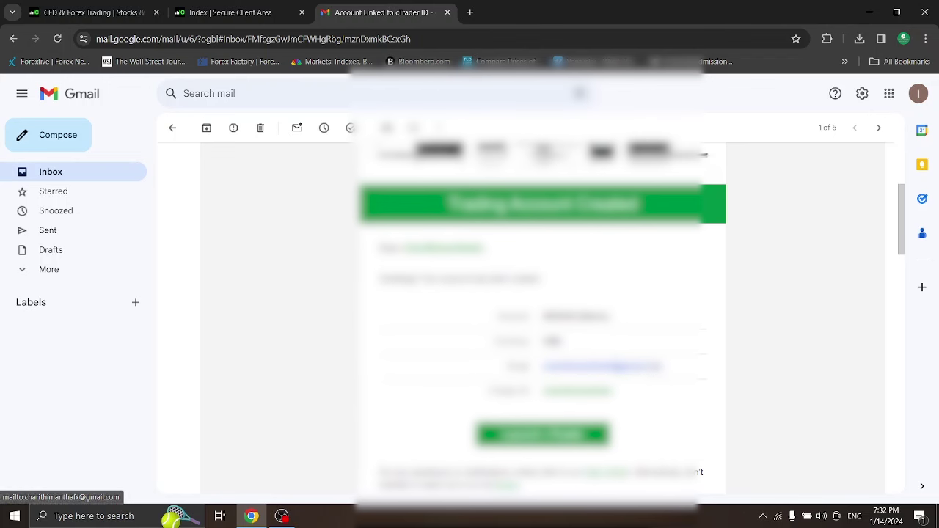
click(66, 175)
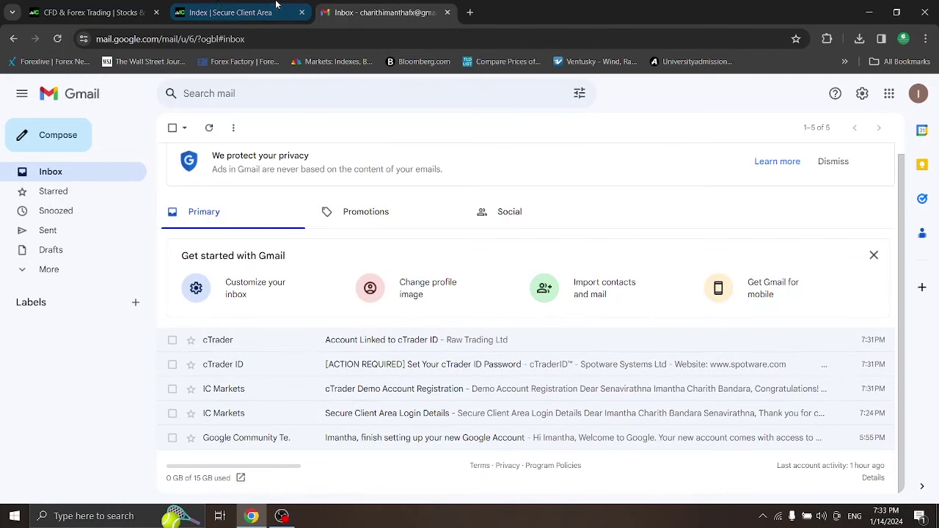
click(218, 6)
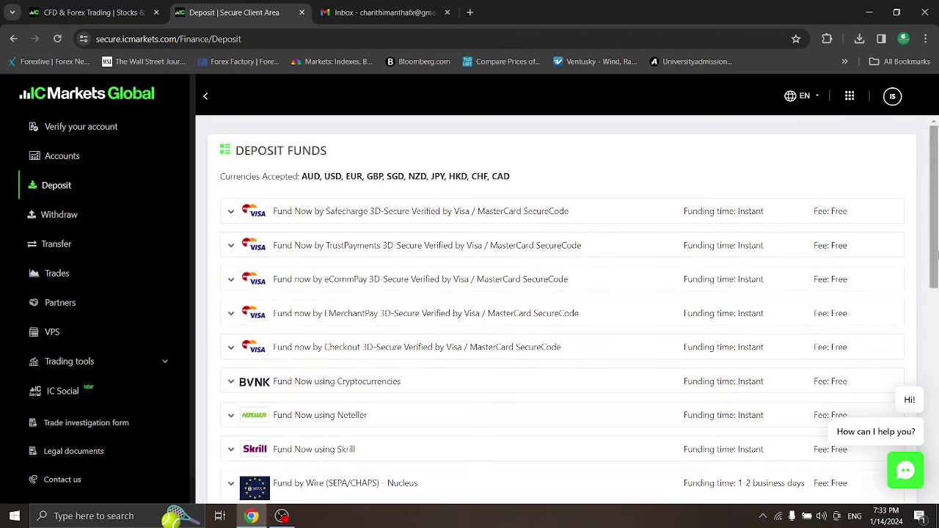
Expand the Neteller and Skrill deposit forms, then go to Withdraw Funds
drag(936, 253, 936, 341)
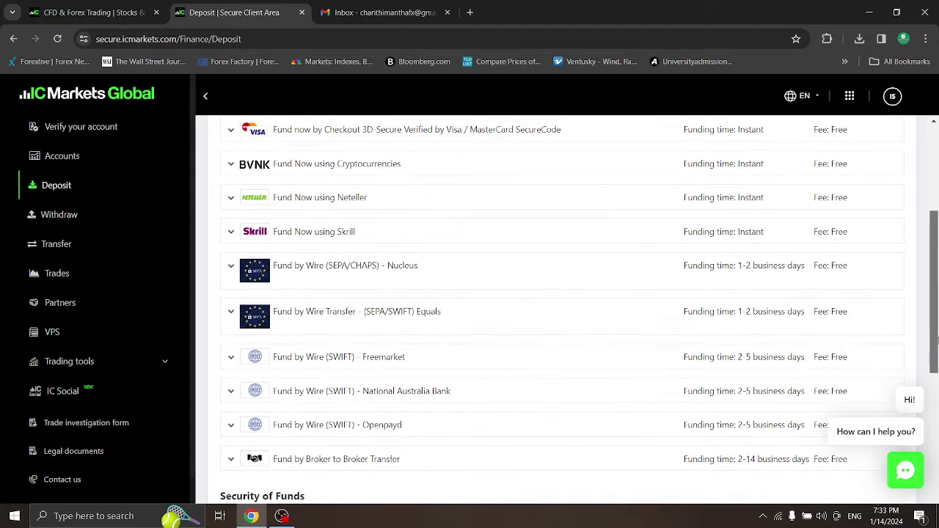
click(231, 200)
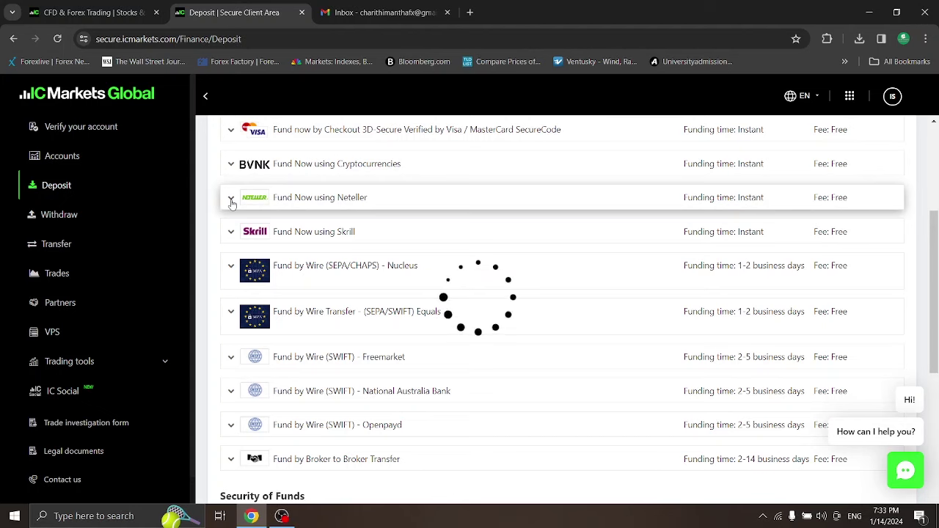
click(231, 200)
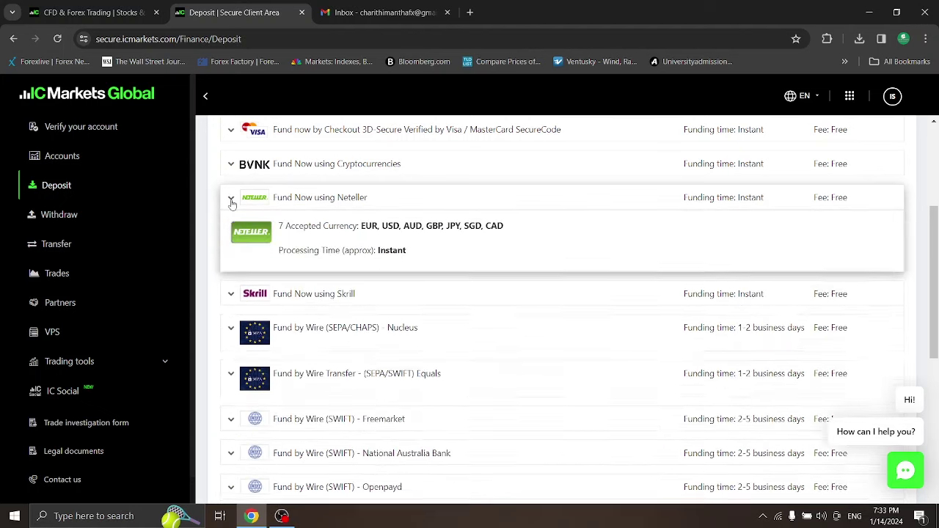
click(232, 232)
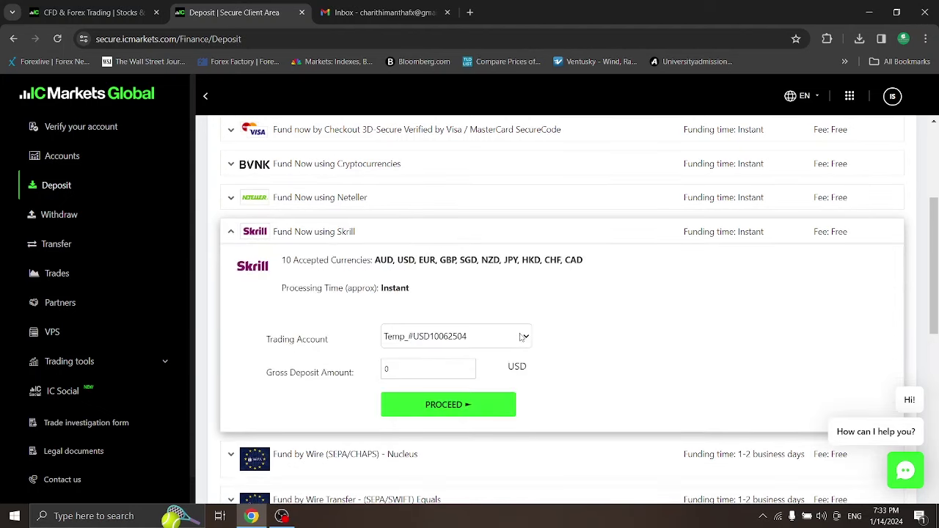
click(233, 202)
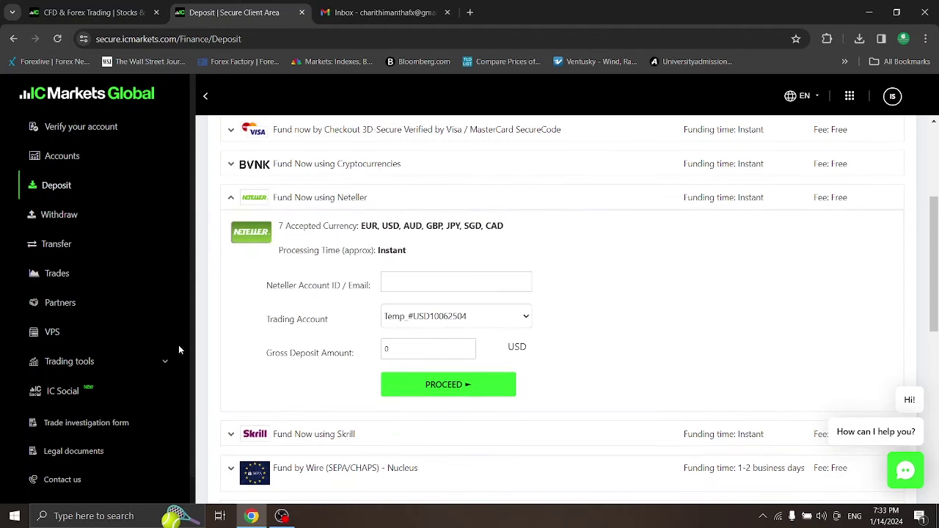
click(48, 219)
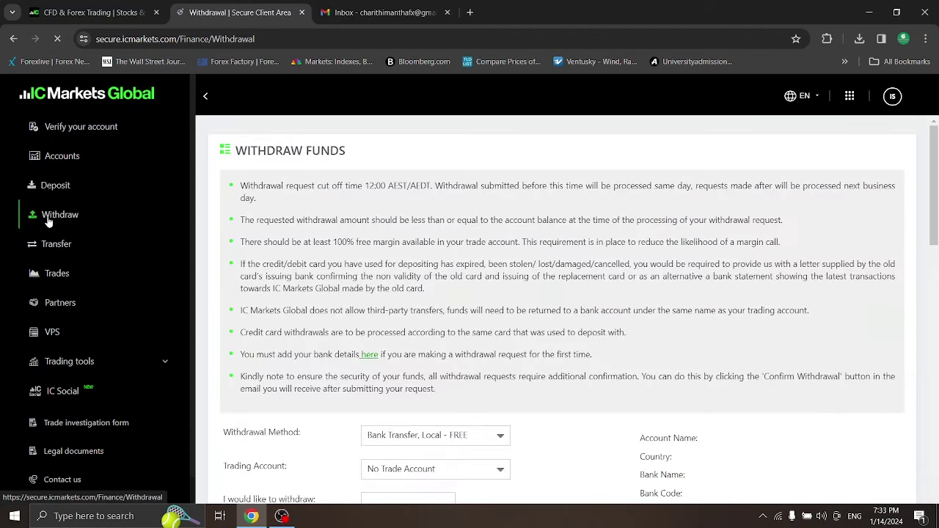
Review the withdrawal method and trading account options, keeping Bank Transfer Local - FREE
drag(935, 241, 935, 290)
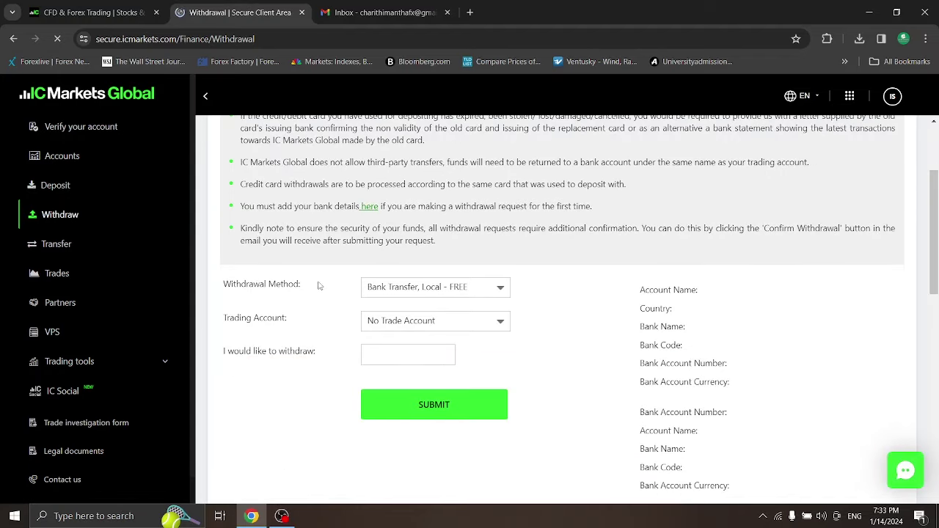
click(490, 294)
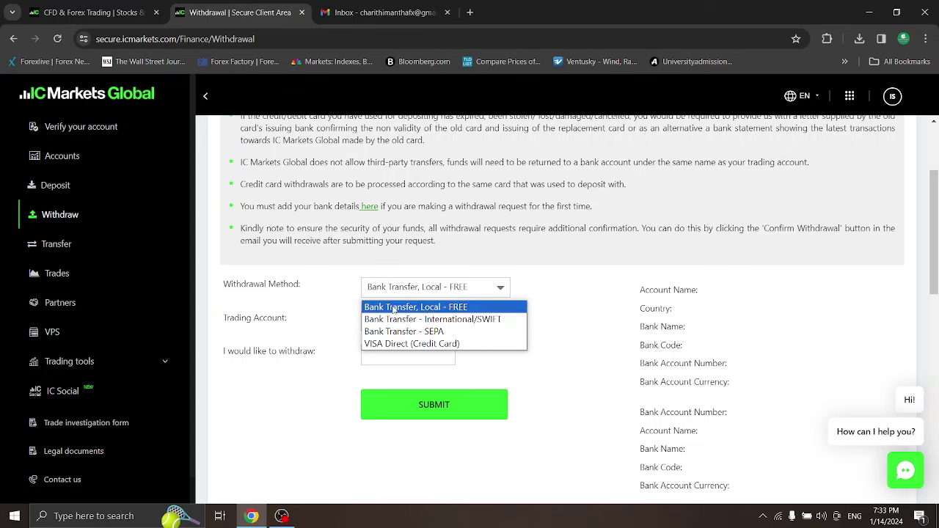
click(555, 285)
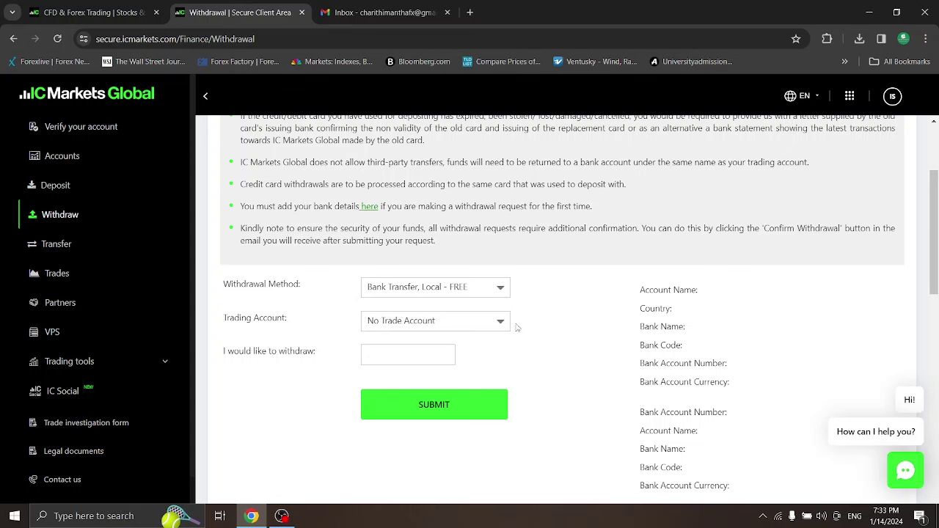
click(454, 323)
click(546, 310)
scroll(935, 300, up, 2)
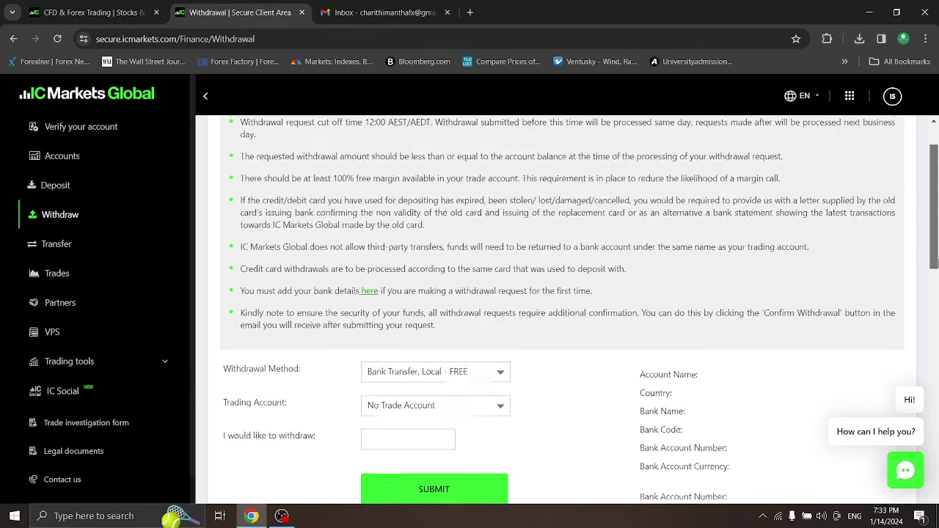
scroll(936, 244, up, 1)
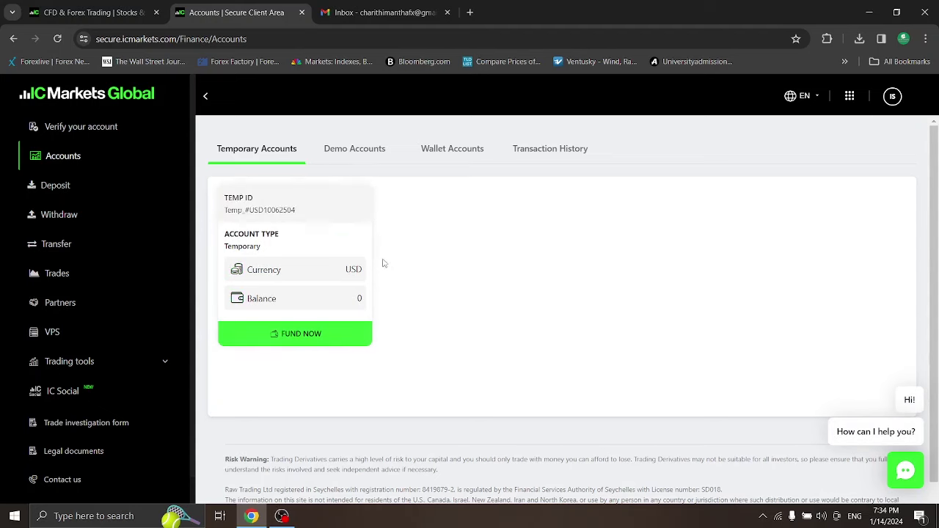
From the Demo Accounts tab, beside the existing cTrader demo account, start another demo account
click(363, 159)
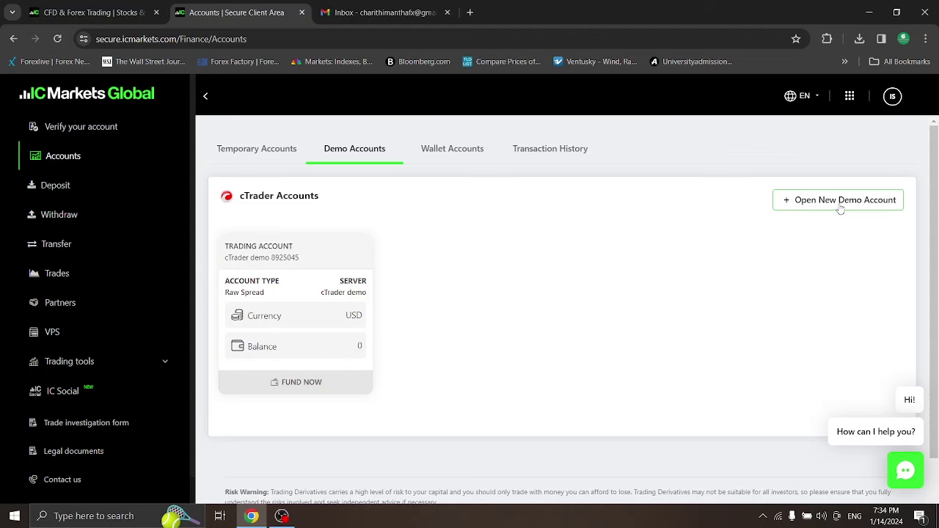
click(835, 209)
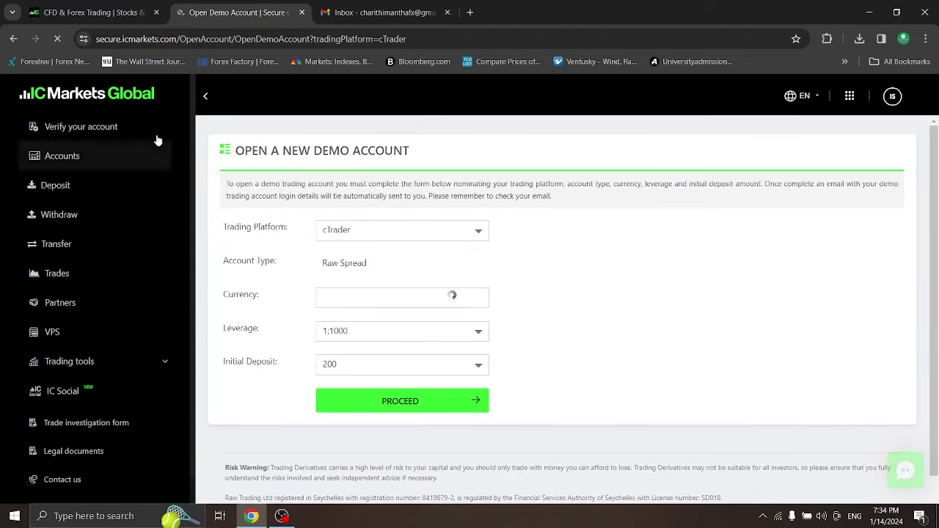
Collapse the sidebar, pass through Verify and Deposit, and return to the Demo Accounts tab
click(207, 97)
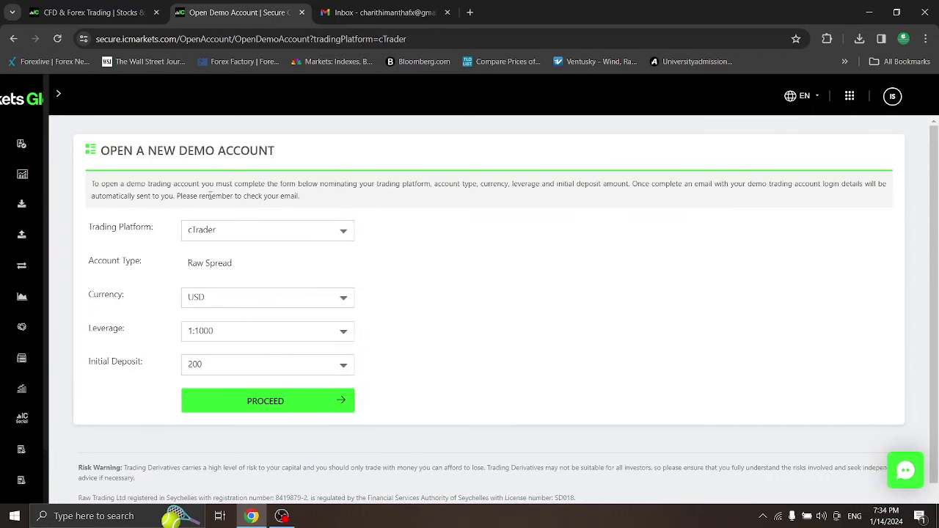
click(22, 174)
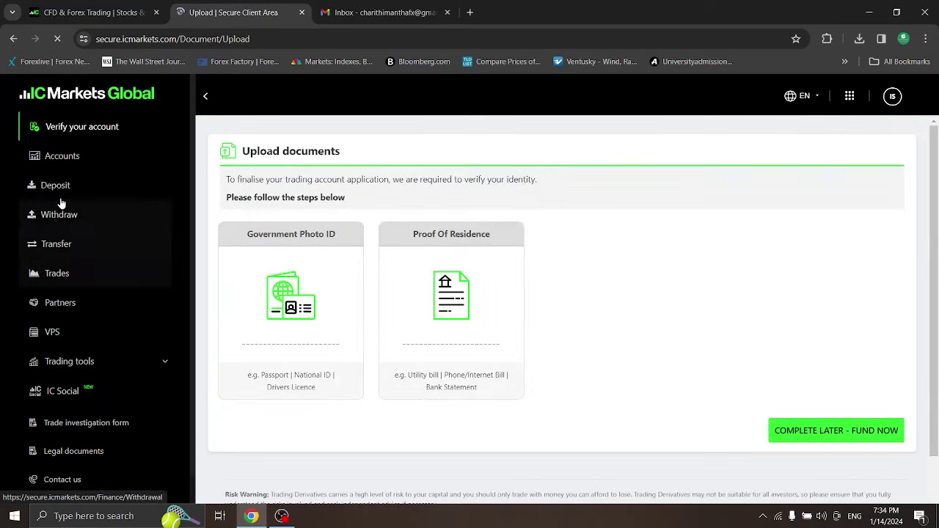
click(59, 187)
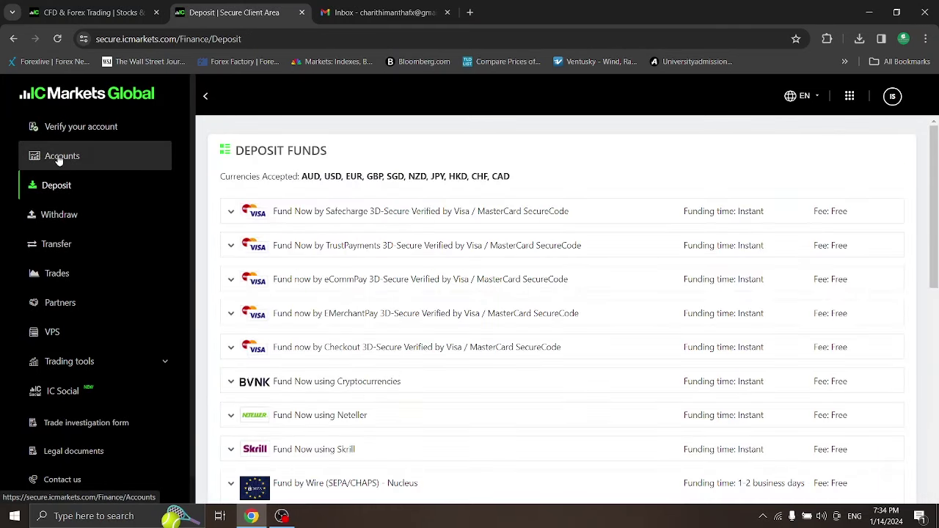
click(64, 160)
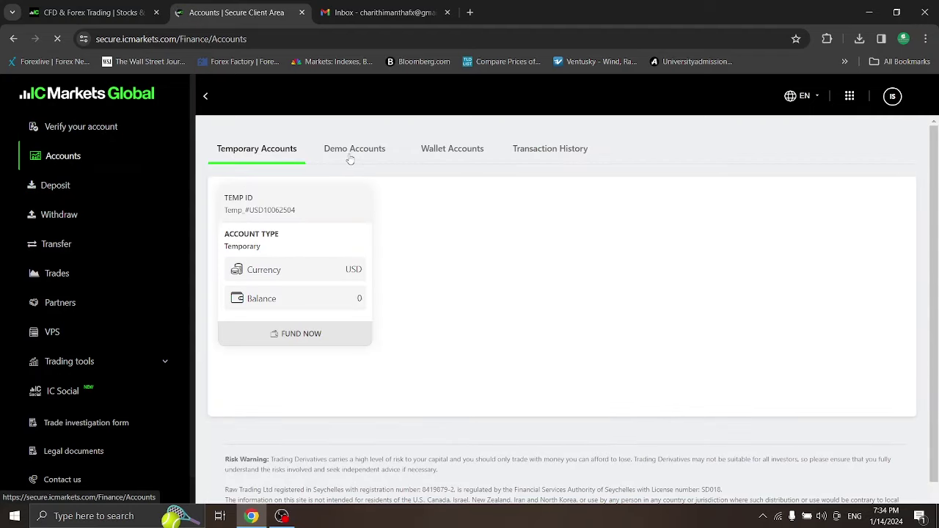
click(350, 158)
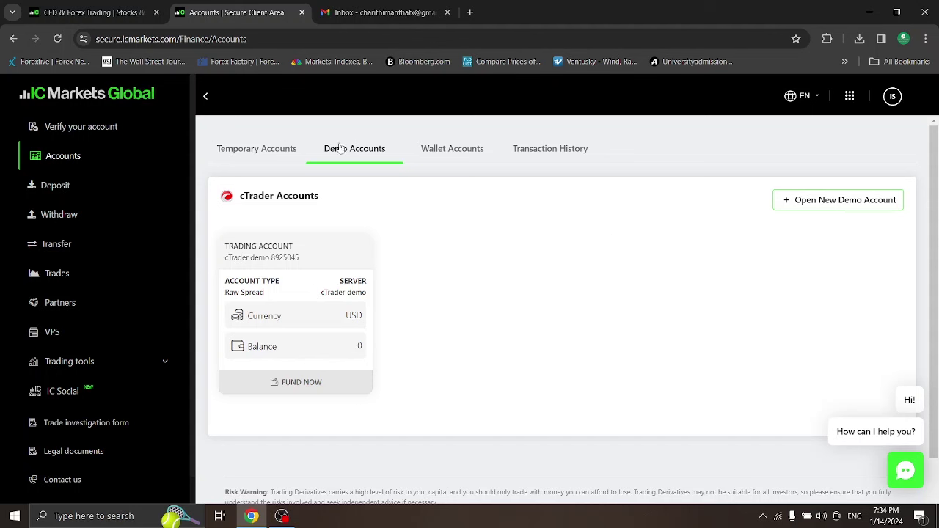
click(80, 12)
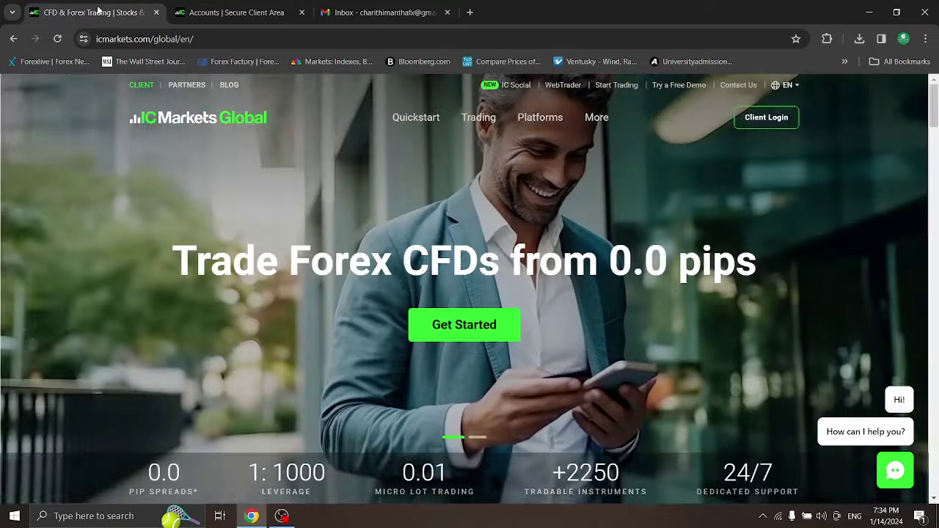
scroll(587, 264, down, 15)
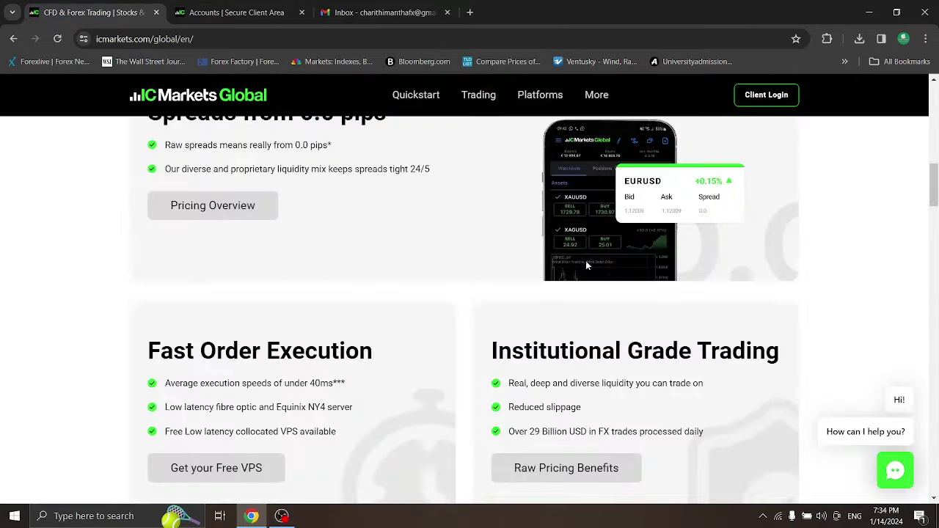
scroll(583, 266, up, 10)
scroll(583, 266, down, 3)
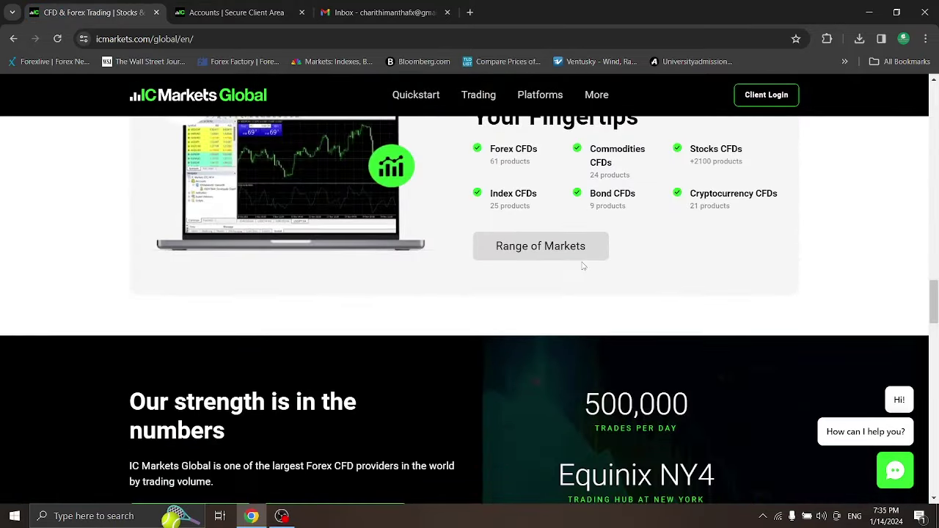
scroll(583, 266, up, 2)
scroll(576, 262, down, 10)
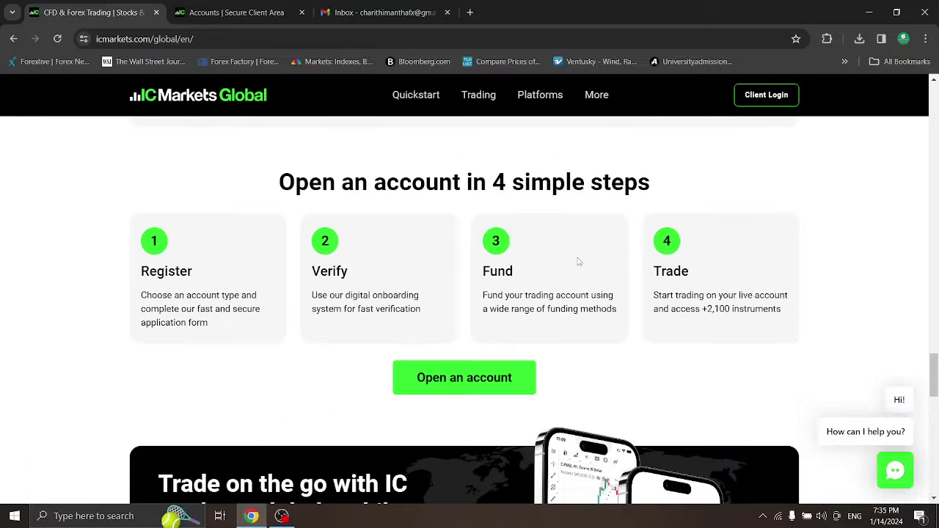
scroll(578, 258, down, 6)
scroll(582, 228, up, 13)
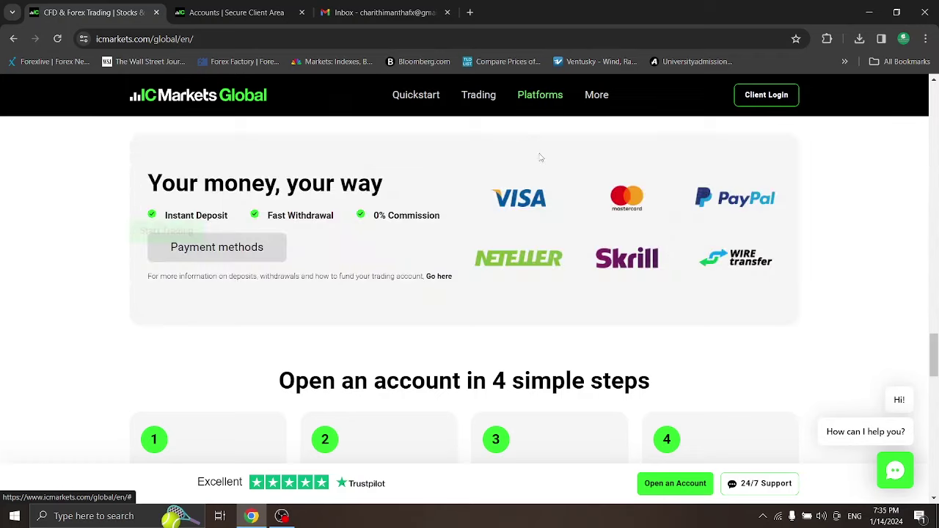
mouse_move(528, 102)
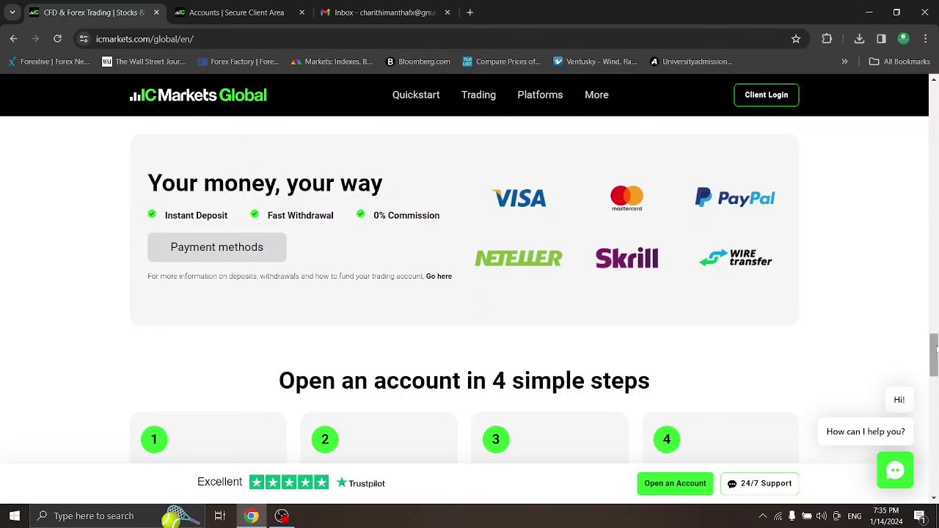
drag(934, 341, 934, 227)
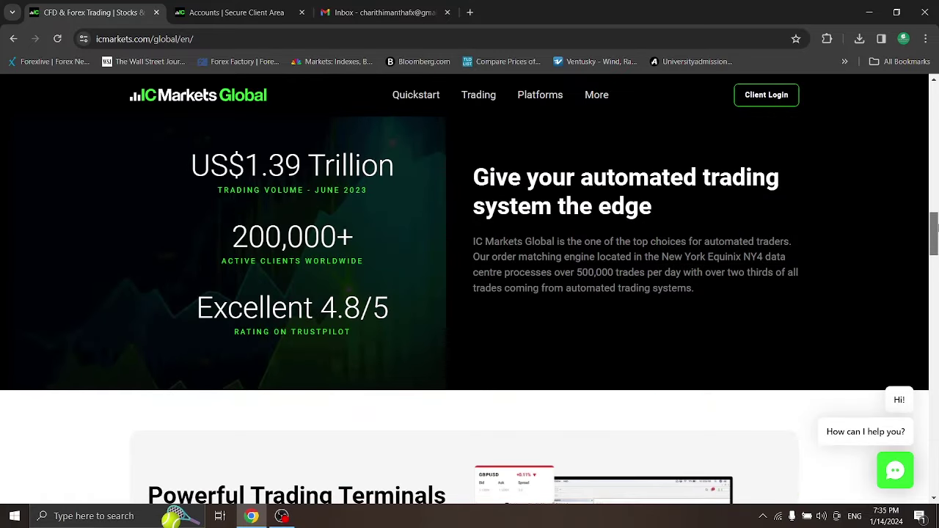
click(269, 13)
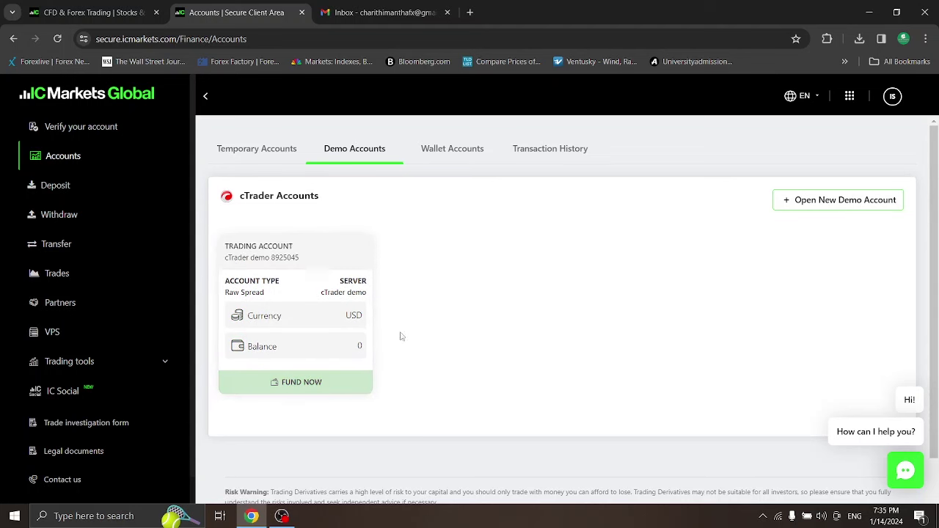
Show the temporary account, then go to the Upload documents page for photo ID and proof of residence
click(247, 152)
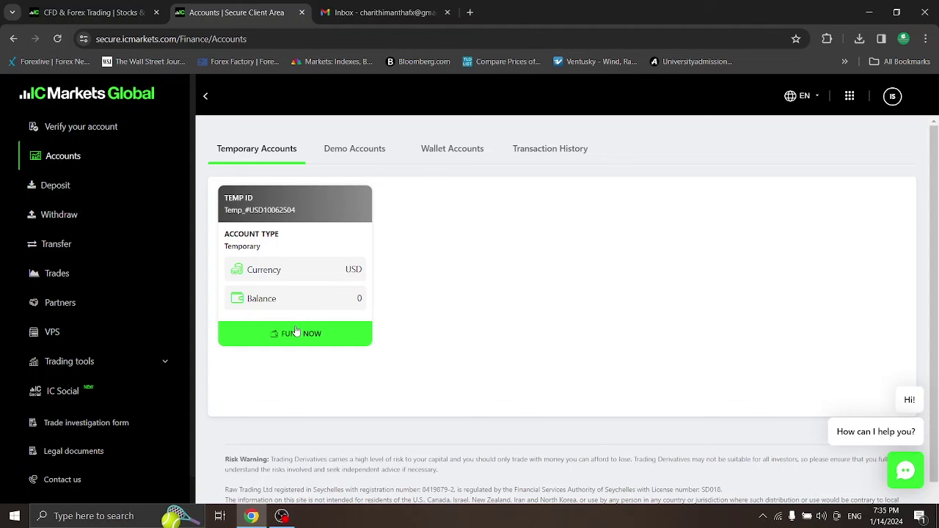
click(103, 131)
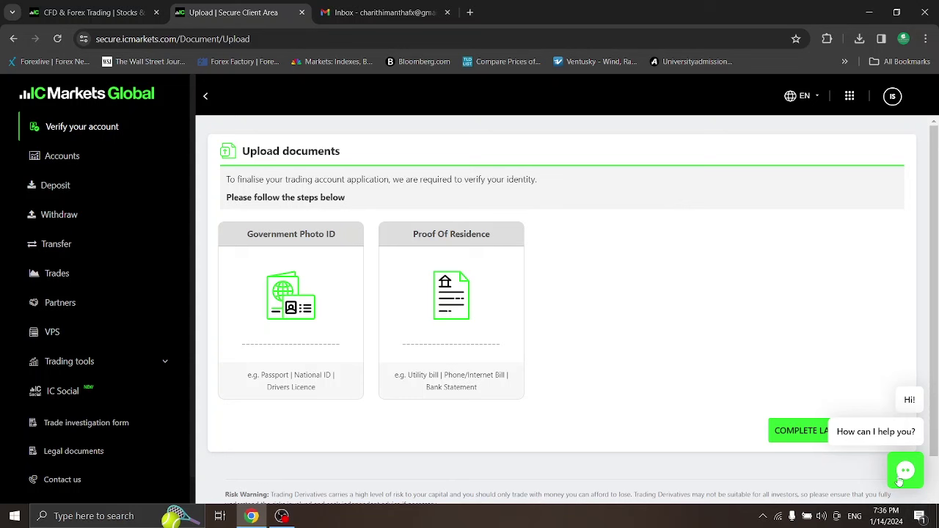
click(905, 471)
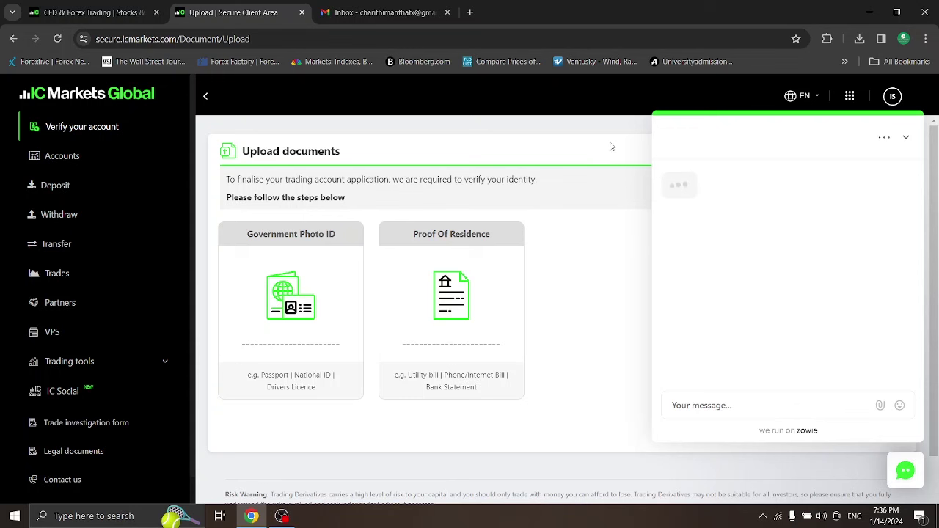
click(905, 138)
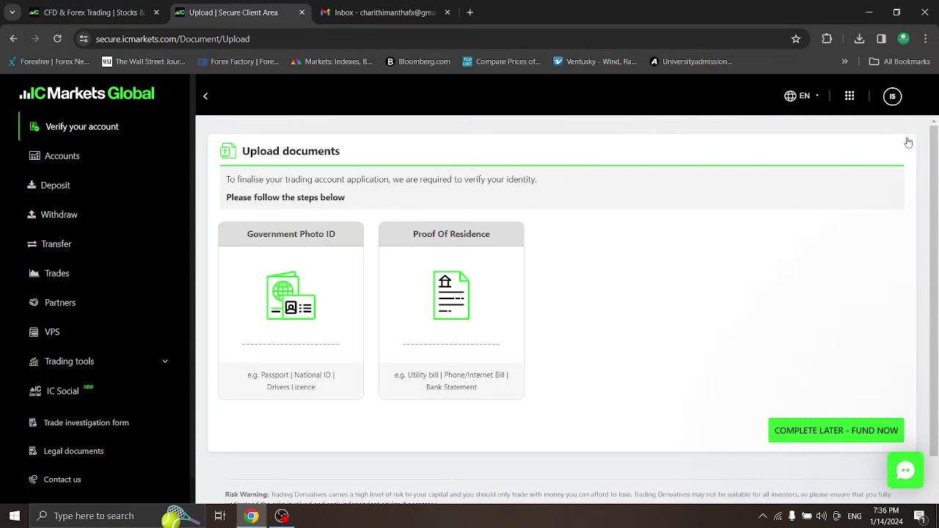